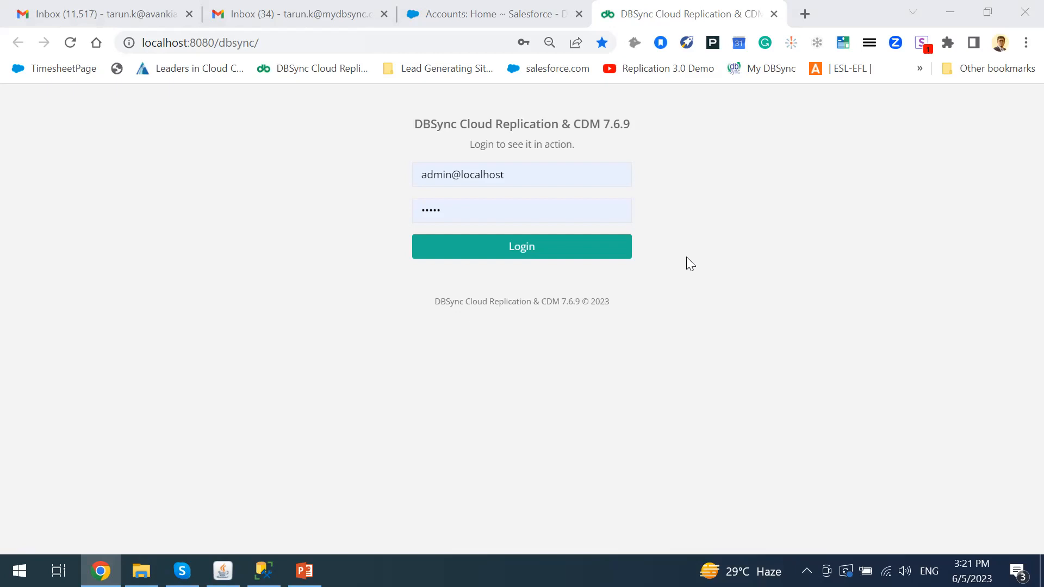
Log in to DBSync with the prefilled admin credentials and collapse the Get Started panel
left_click(511, 250)
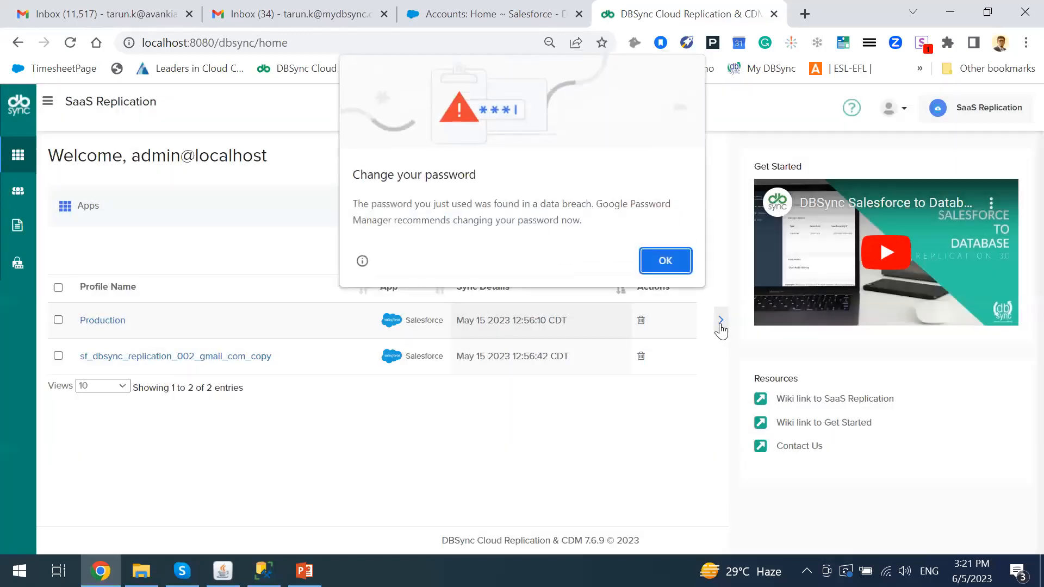
left_click(722, 320)
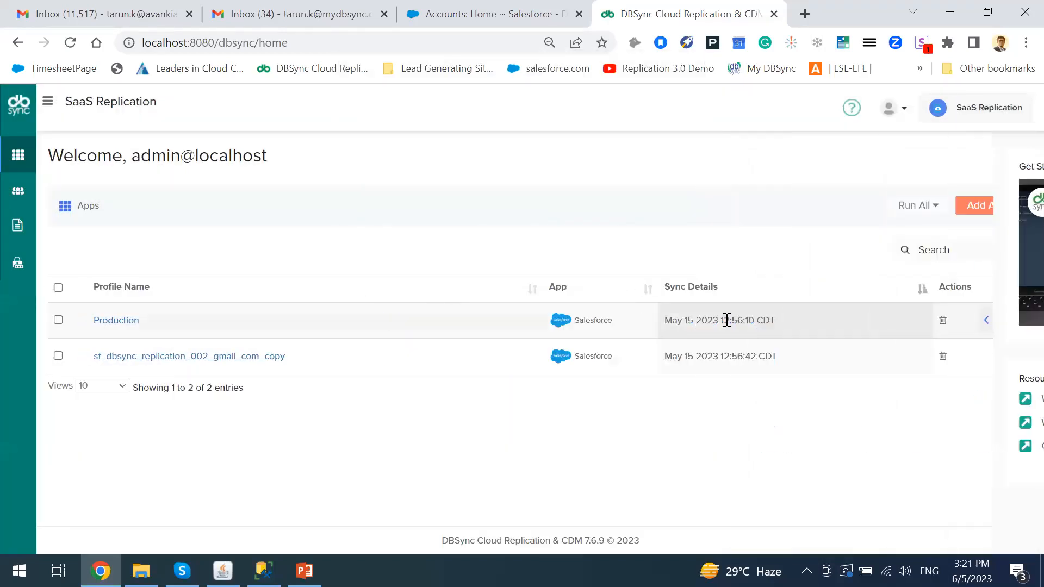
left_click(998, 205)
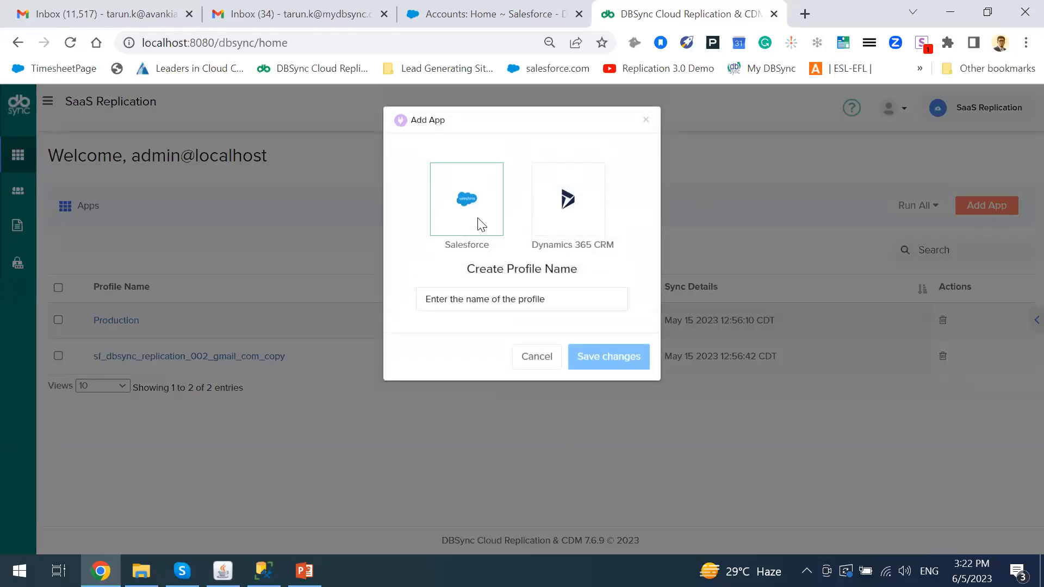
left_click(586, 226)
left_click(492, 224)
left_click(550, 360)
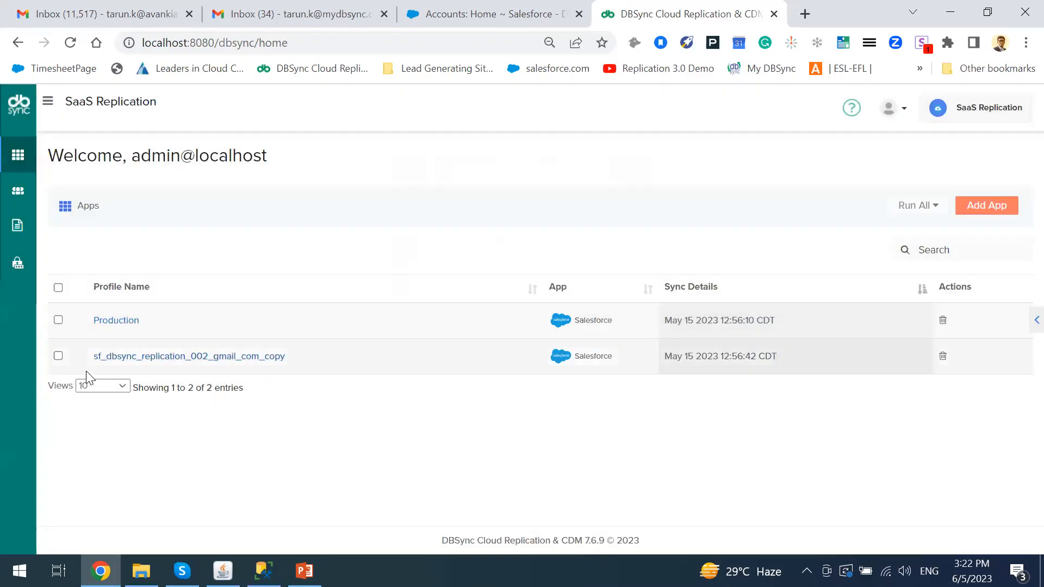
Open the Production profile and choose Production/Development as its Salesforce environment
left_click(116, 321)
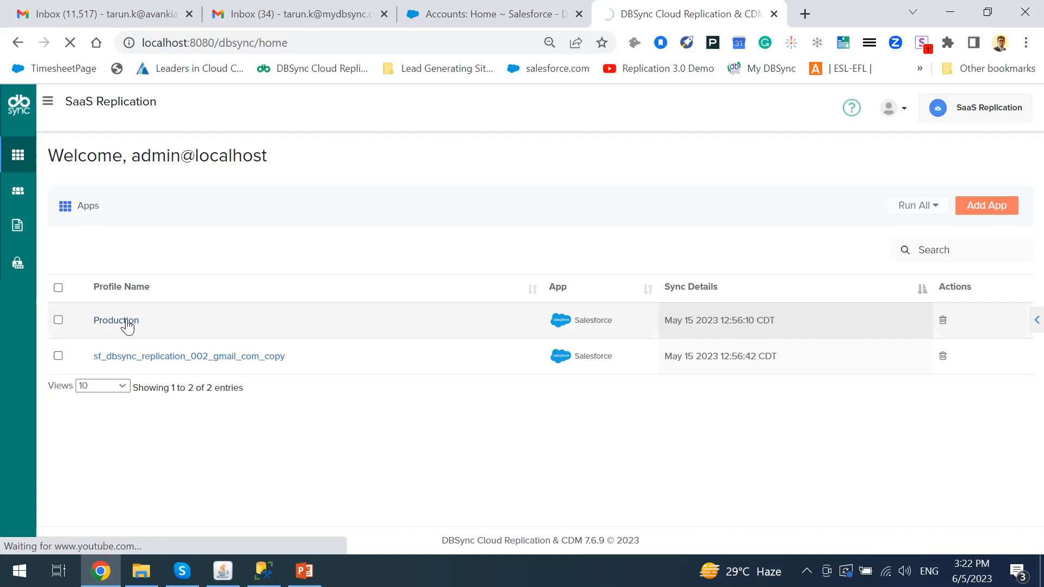
left_click(125, 322)
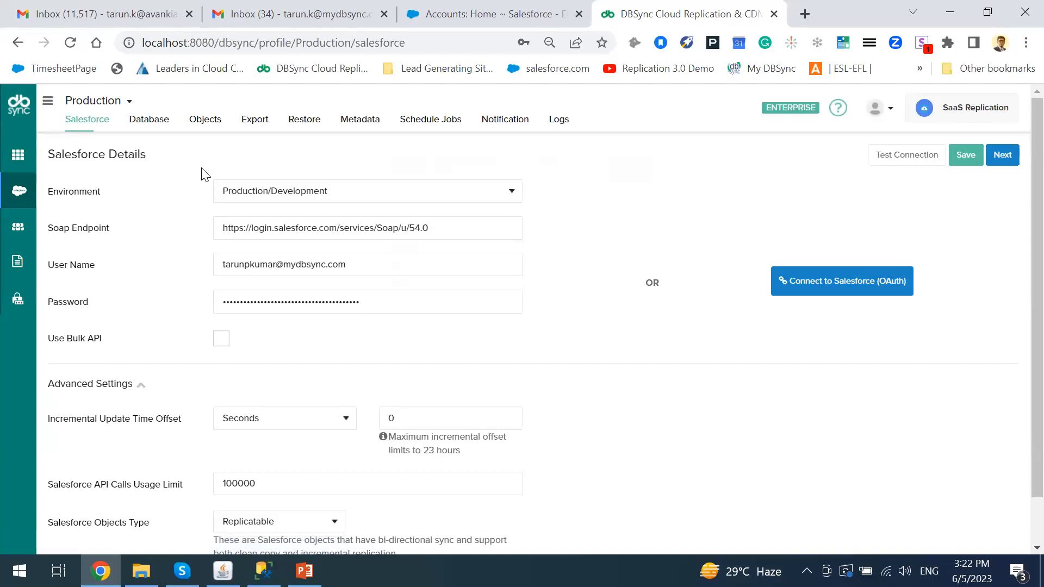
left_click(511, 193)
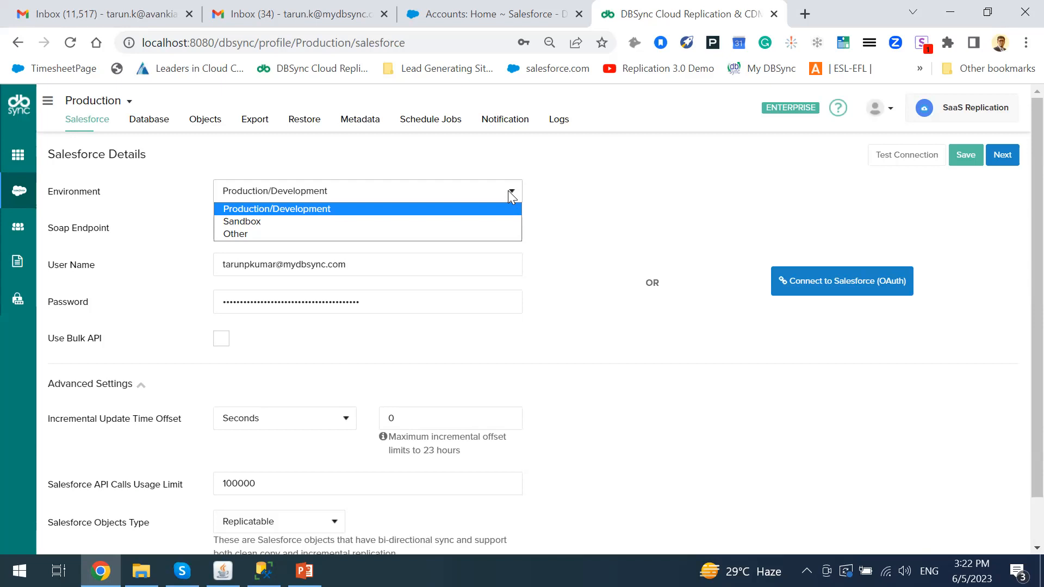
left_click(495, 209)
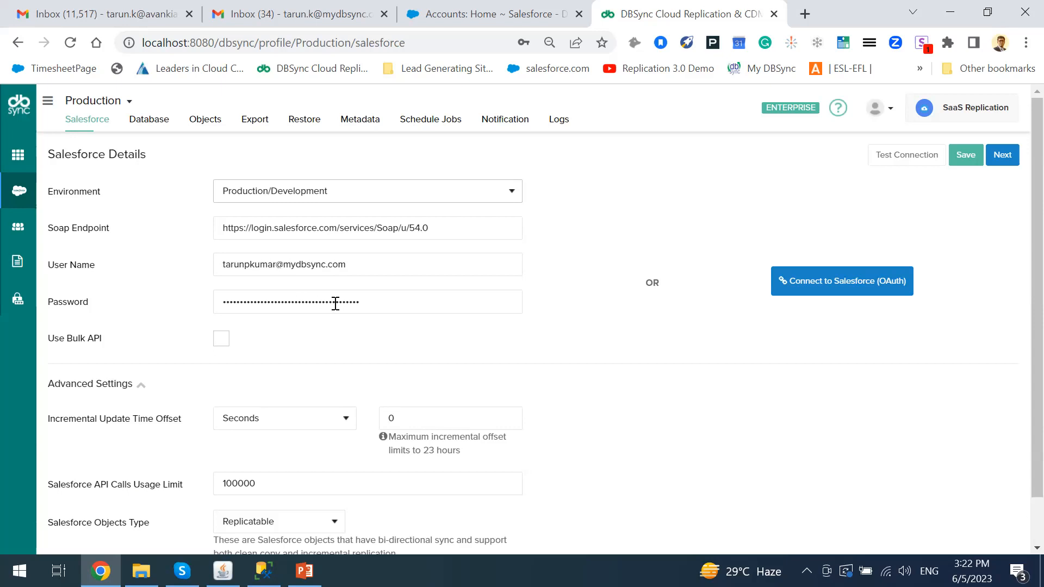
Open the Salesforce OAuth login window for the profile and close it without logging in
left_click(871, 292)
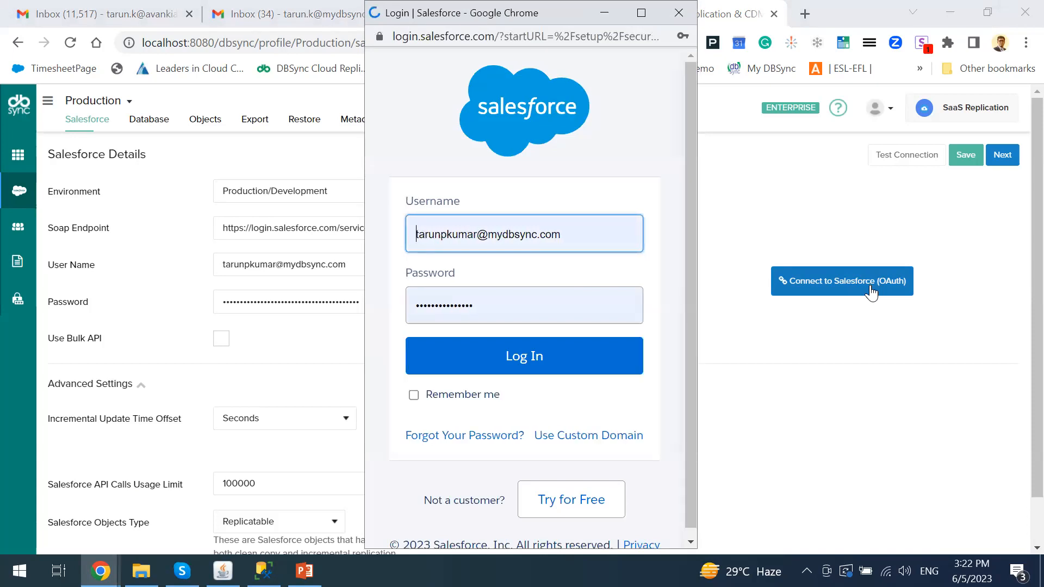
left_click(678, 11)
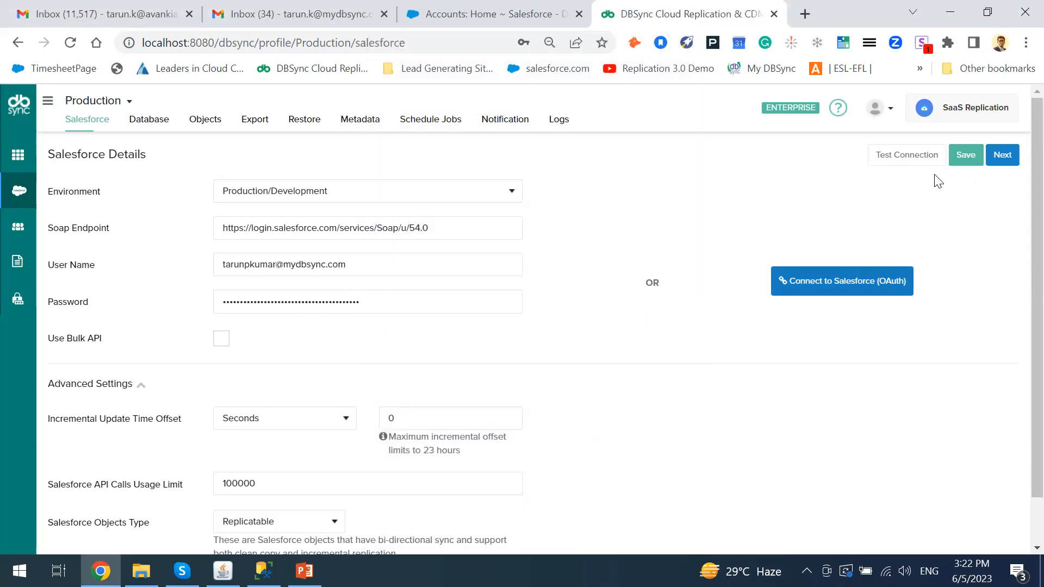
Test the Production profile's Salesforce connection and save its connection properties
left_click(913, 158)
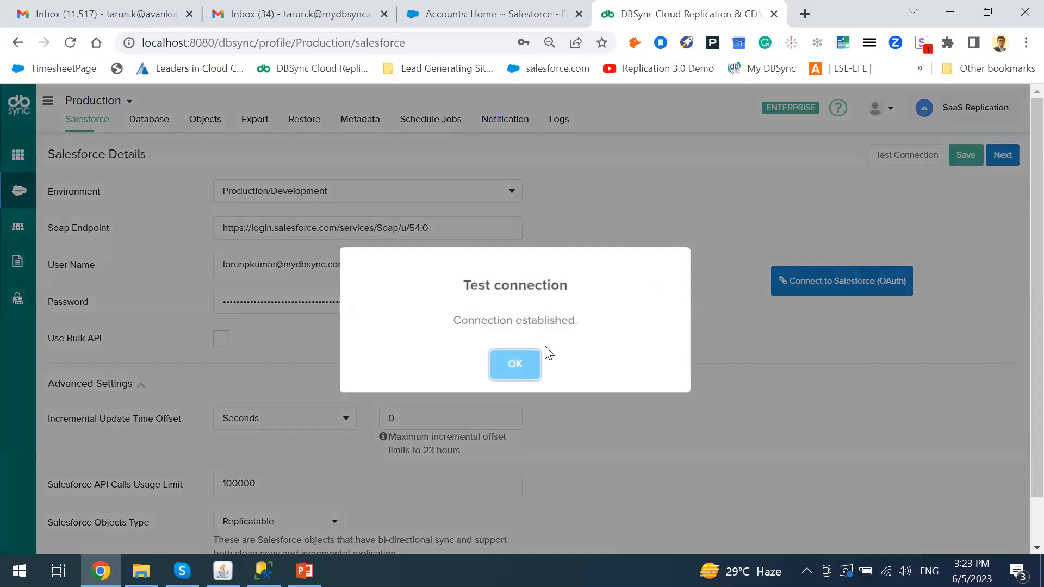
left_click(527, 365)
left_click(965, 157)
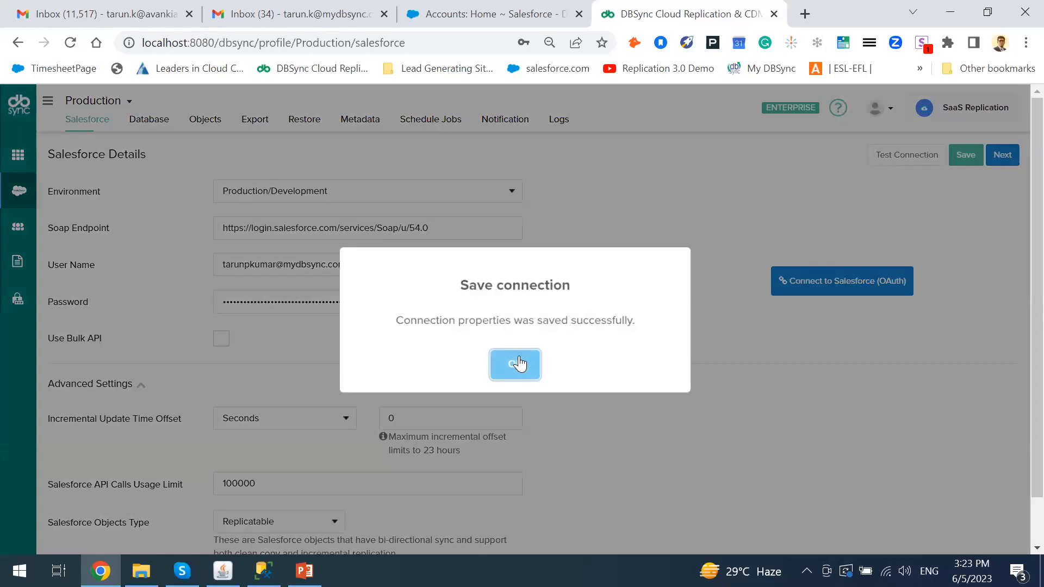
left_click(518, 363)
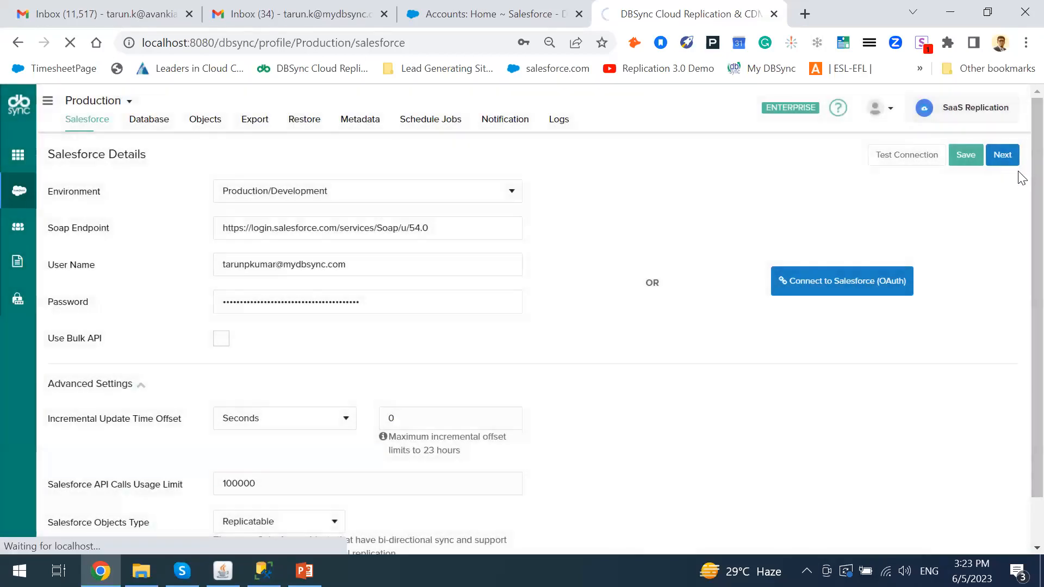
Proceed to the profile's database details and review the available database types, leaving SQL Server selected
left_click(1003, 158)
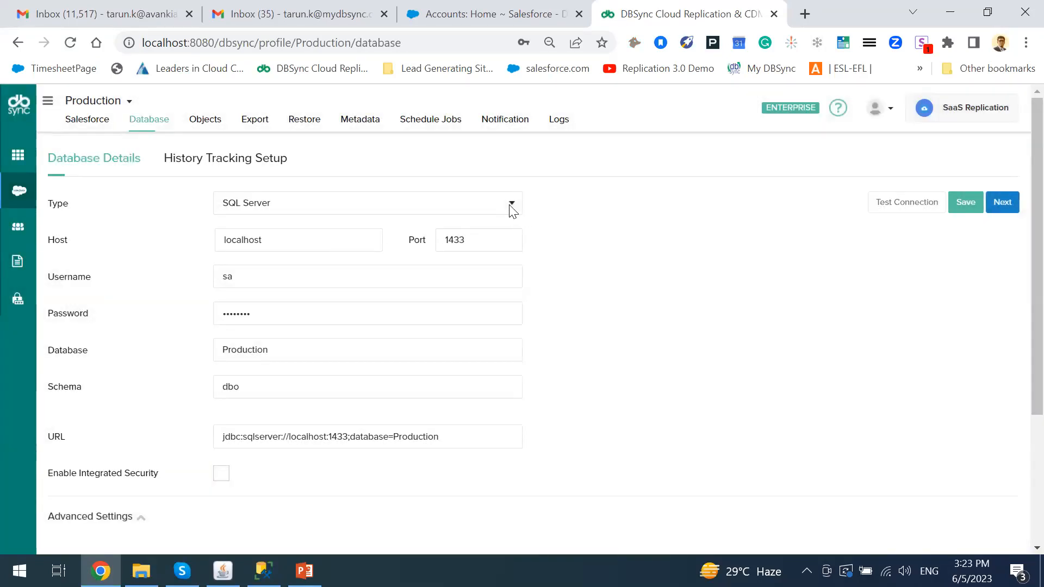
left_click(511, 204)
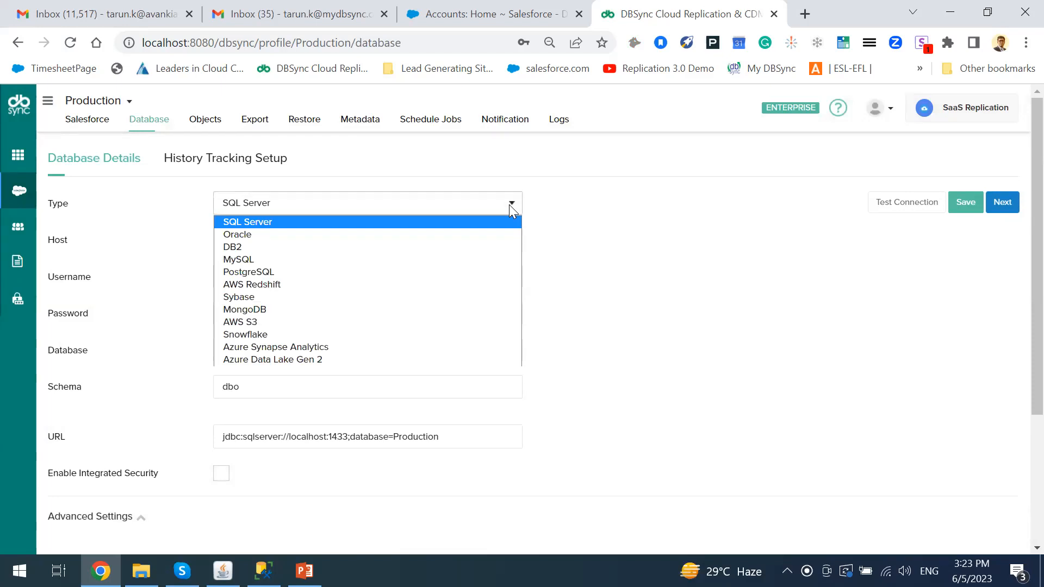
left_click(671, 214)
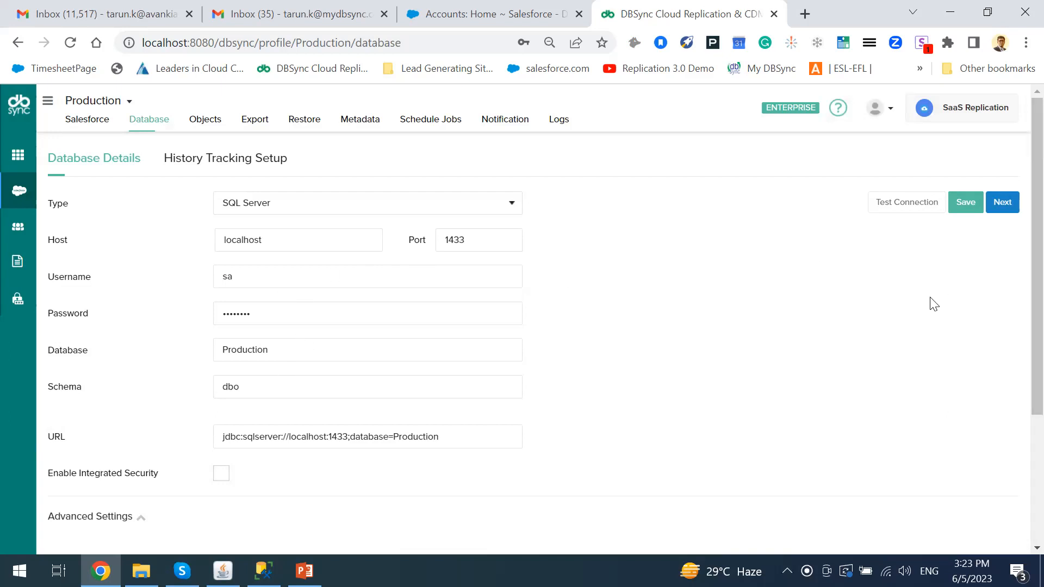
Test the profile's SQL Server database connection and save the database details
left_click(896, 207)
left_click(523, 369)
left_click(963, 210)
left_click(515, 367)
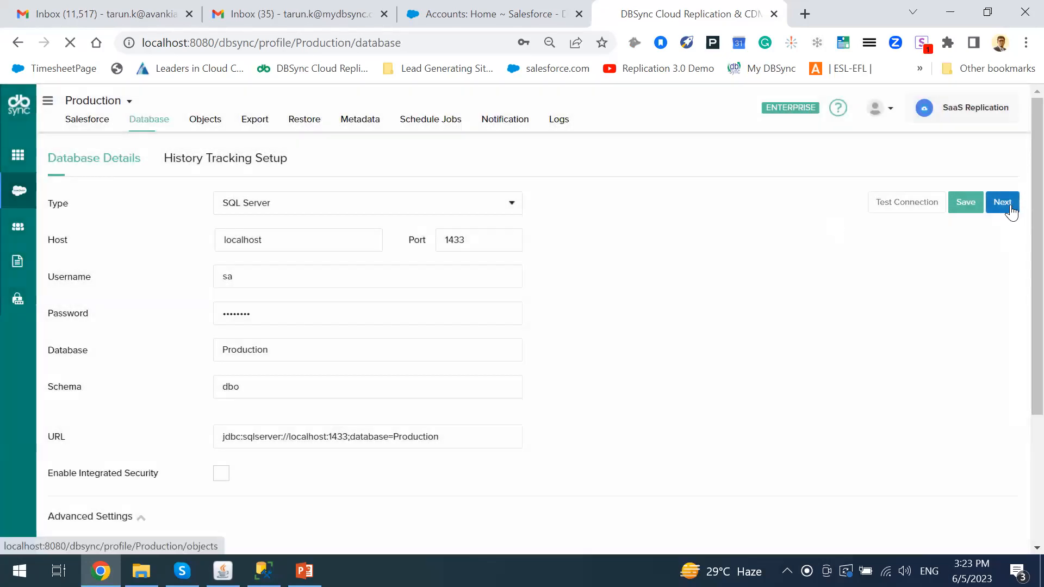
Proceed to the profile's objects and review which Salesforce objects are selected for replication
left_click(1011, 211)
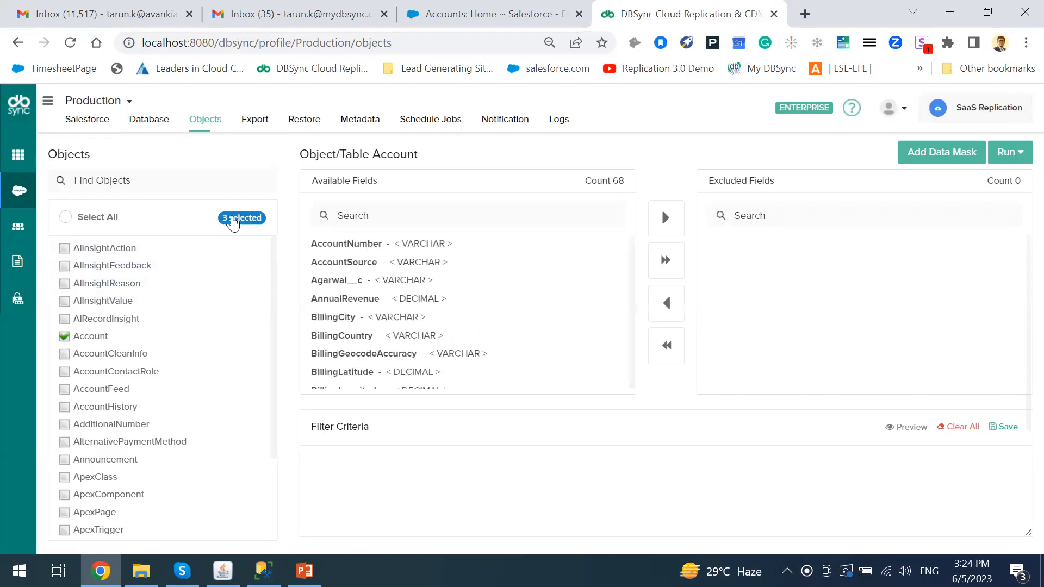
left_click(234, 218)
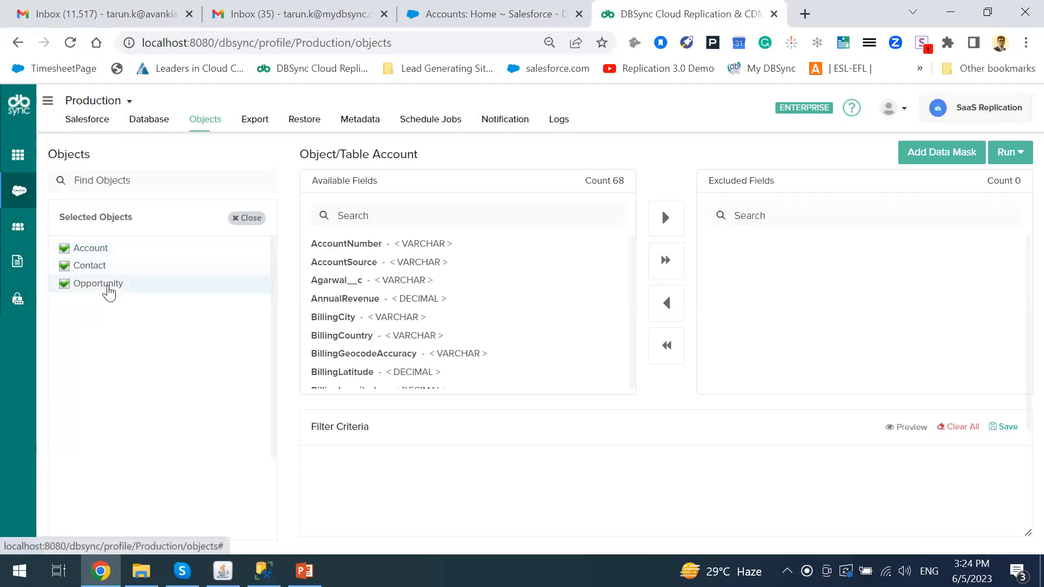
left_click(239, 220)
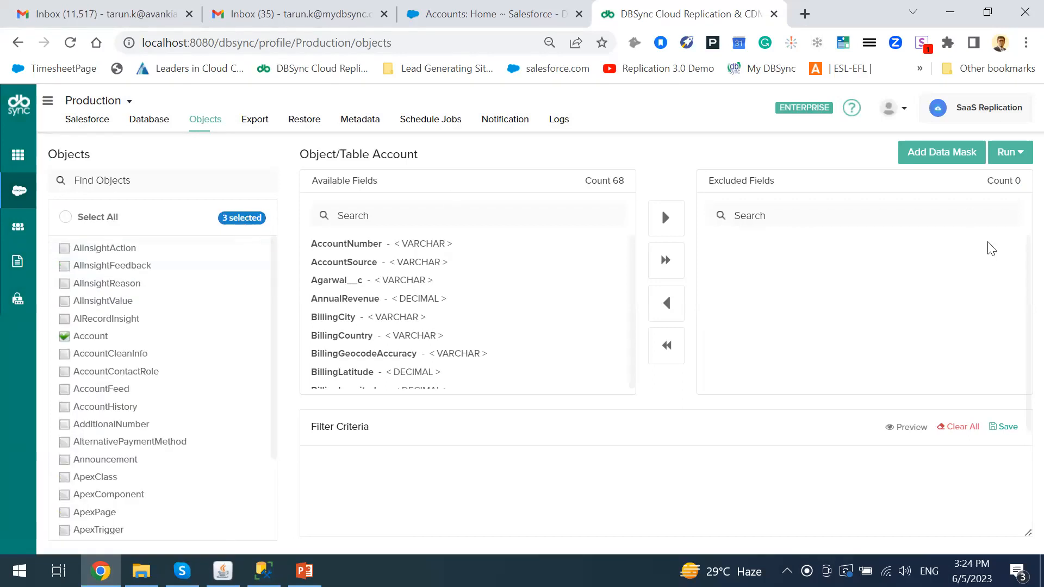
Run a Clean Copy of the selected objects and inspect the per-object details of that run in the logs
left_click(1018, 155)
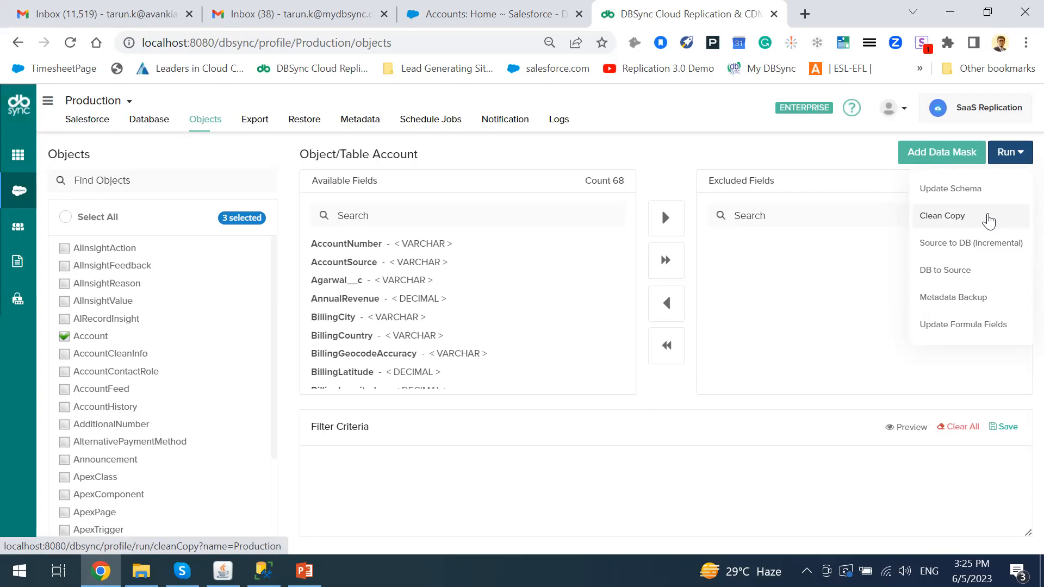
left_click(989, 219)
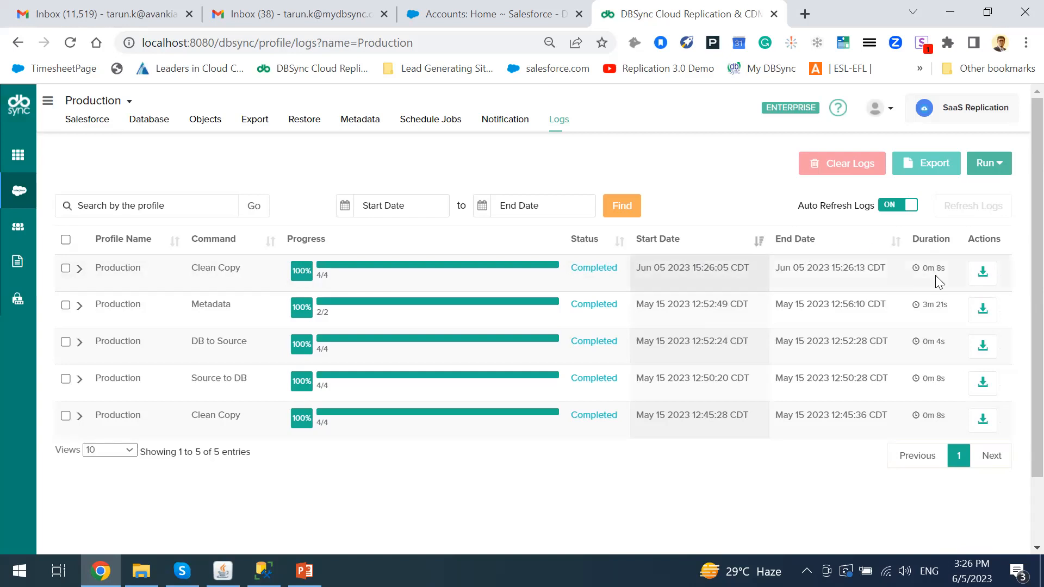
left_click(80, 270)
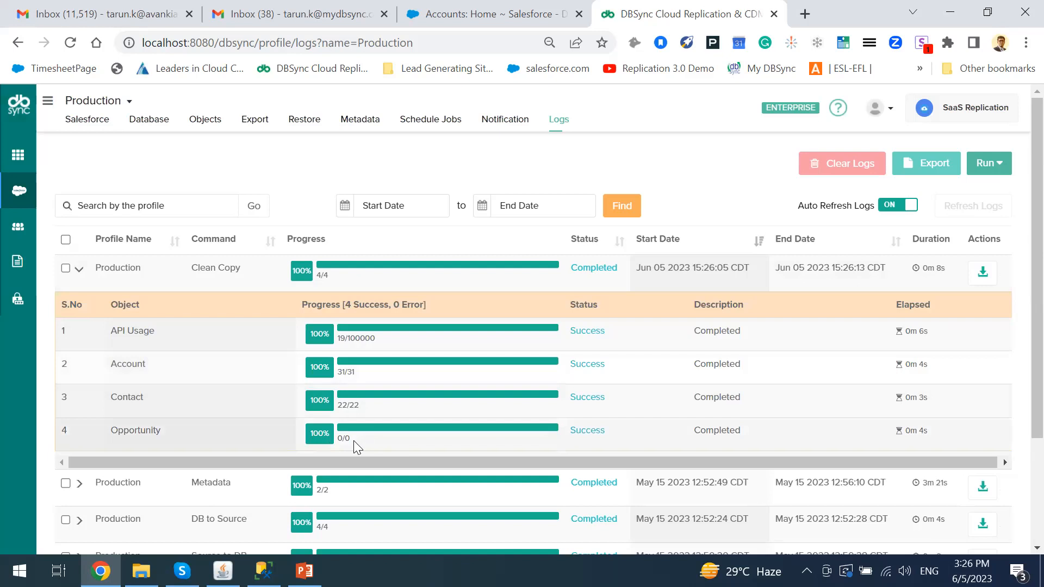
left_click(79, 269)
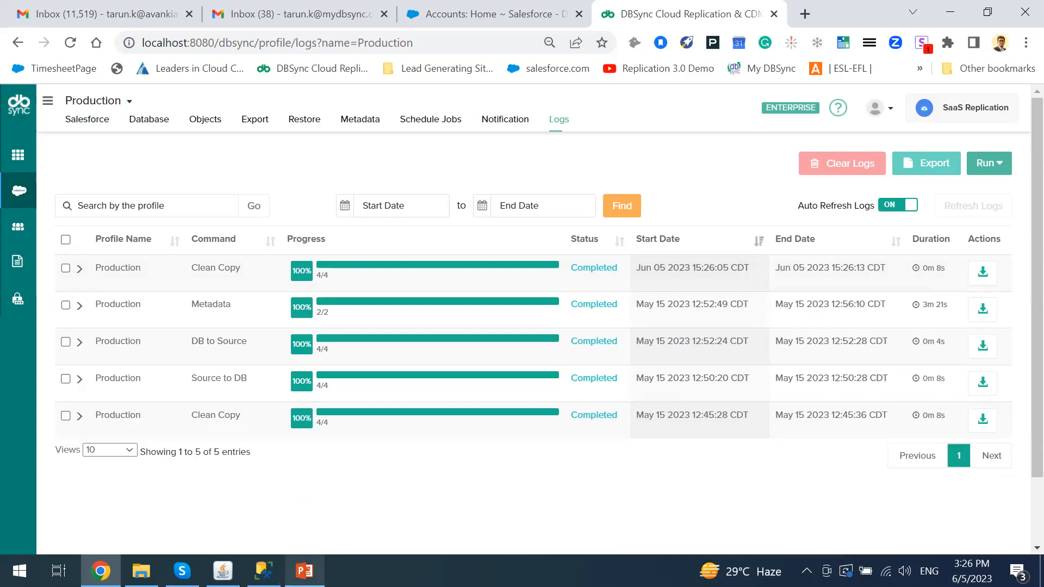
Switch to SQL Server Management Studio, then expand and refresh the Production database
left_click(264, 571)
left_click(82, 221)
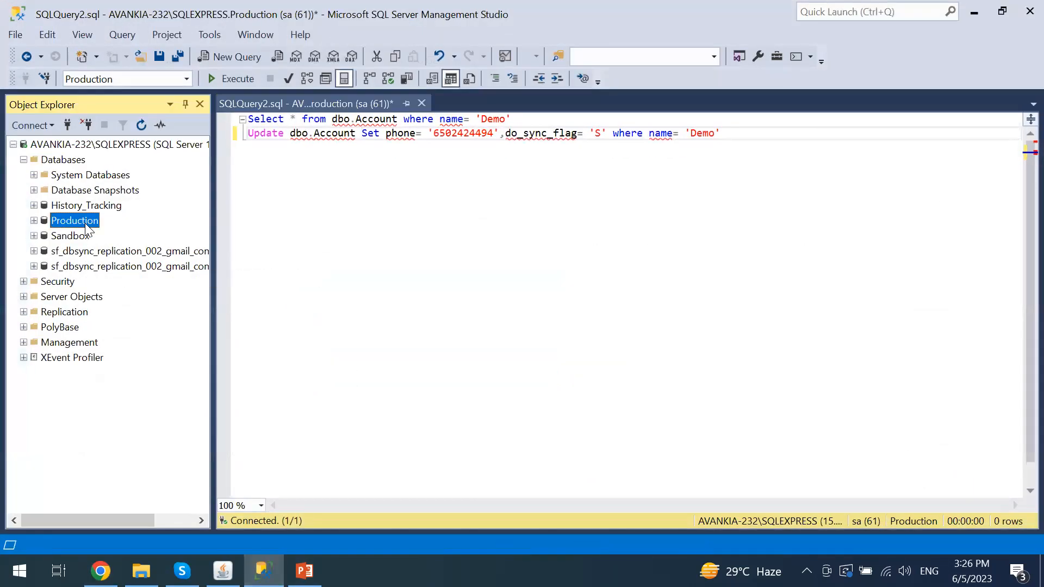
left_click(34, 220)
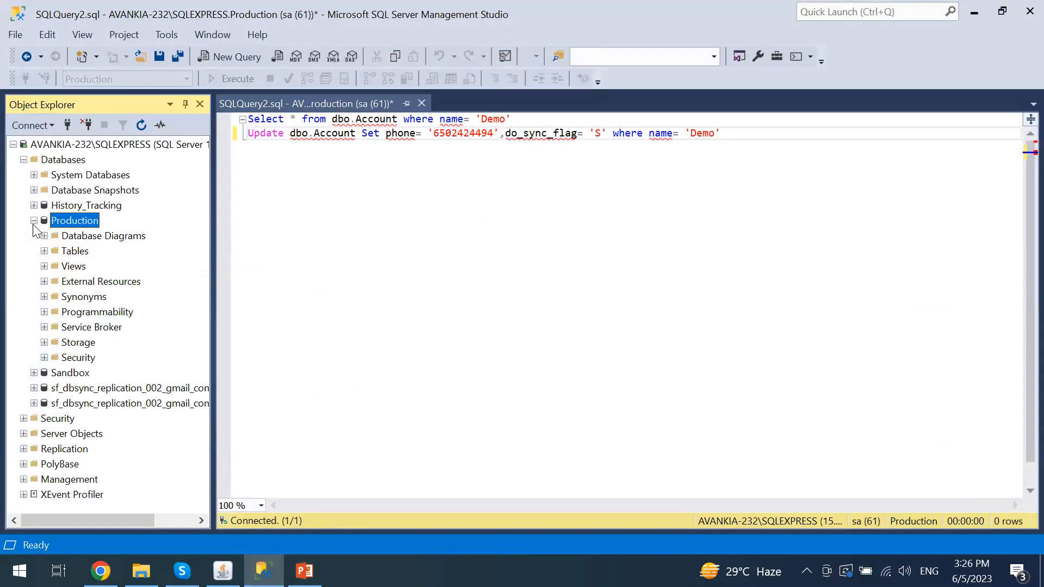
right_click(89, 222)
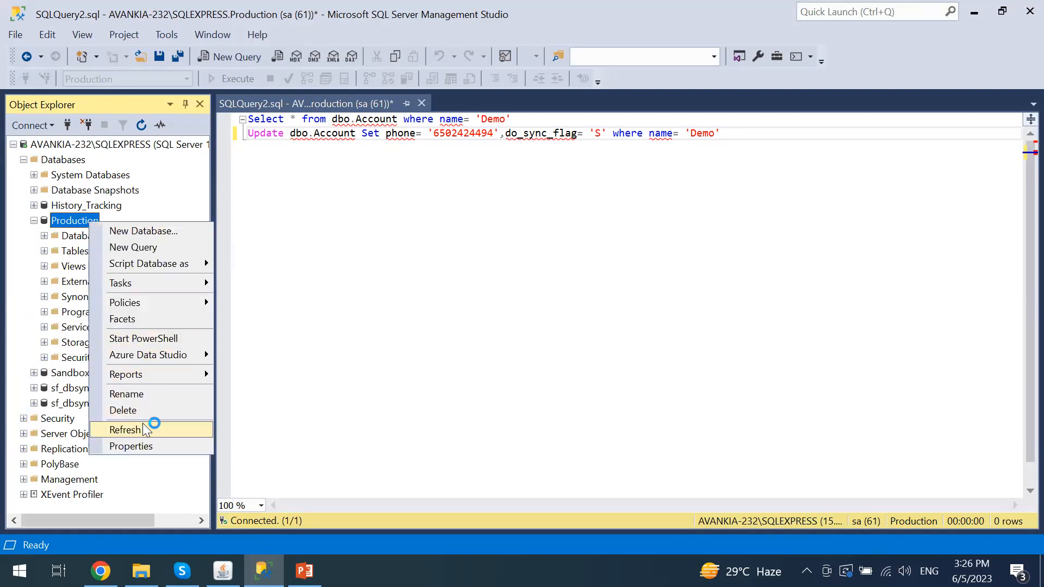
left_click(143, 429)
right_click(87, 223)
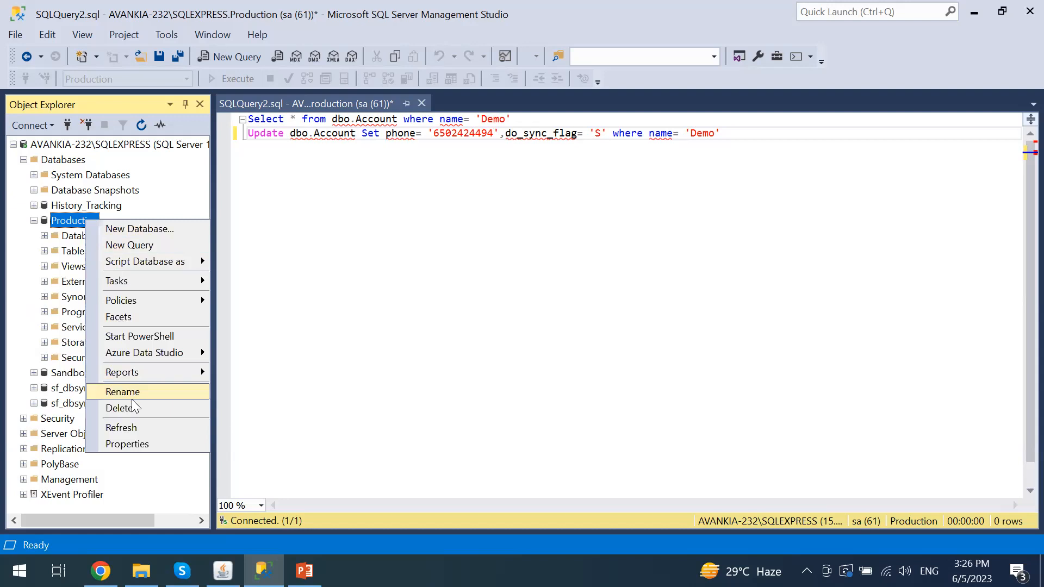
left_click(143, 428)
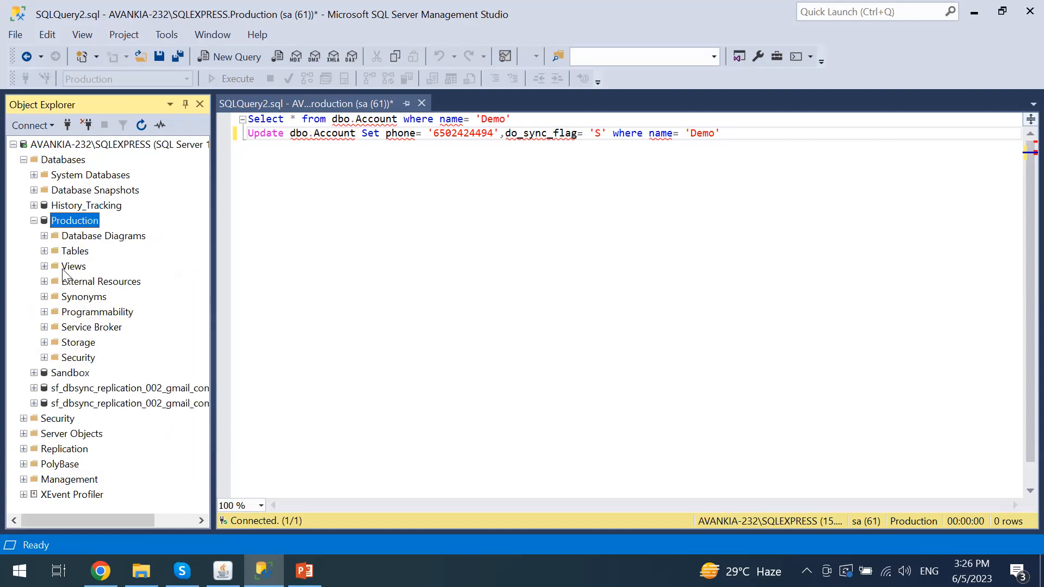
Expand the Production database's tables and check the replicated dbo.Account, dbo.Contact and dbo.Opportunity tables
left_click(44, 251)
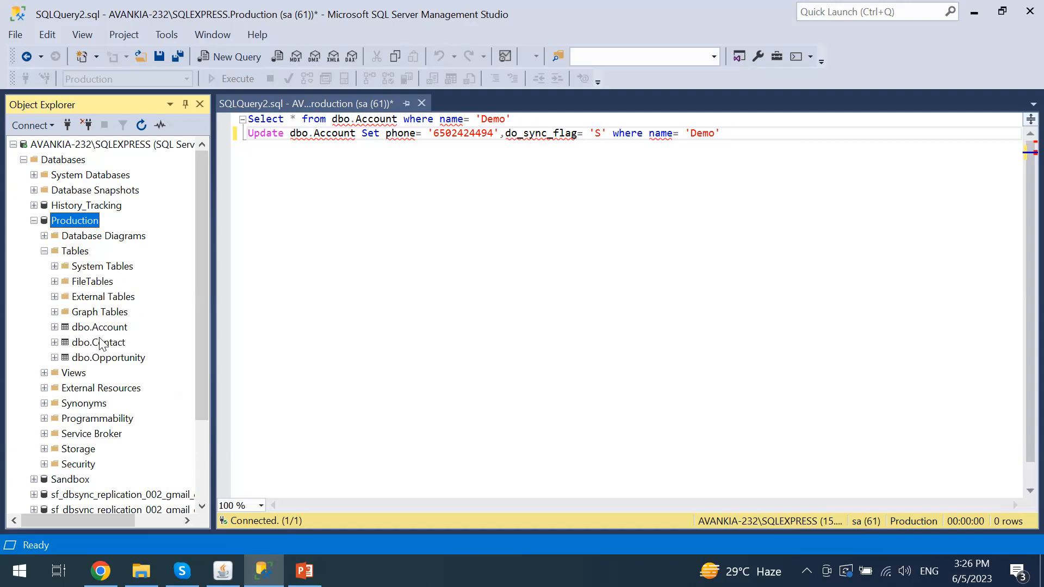
left_click(103, 327)
left_click(115, 343)
left_click(140, 359)
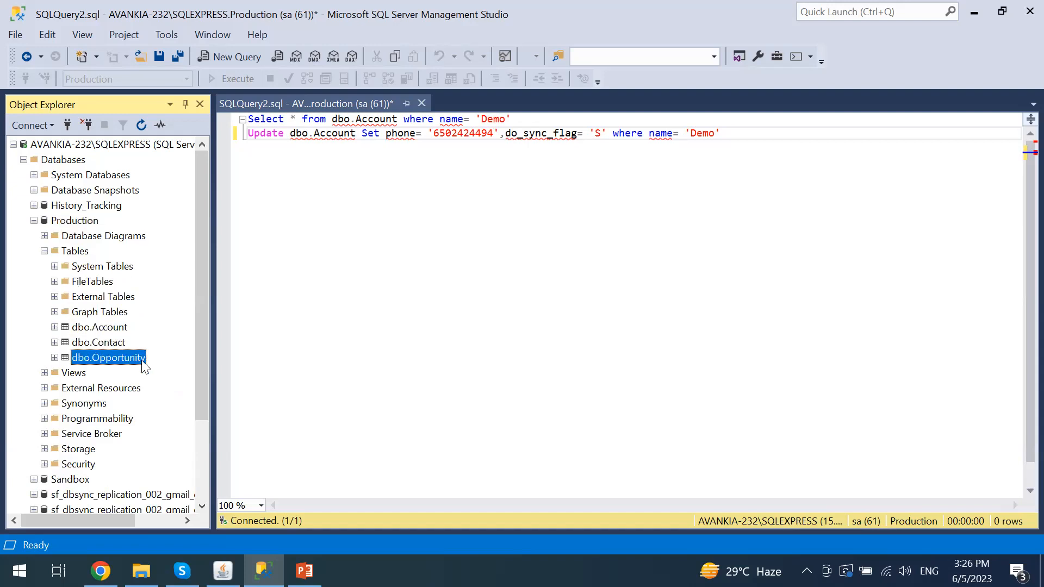
Expand the columns of the dbo.Account table and review their names and data types
left_click(54, 327)
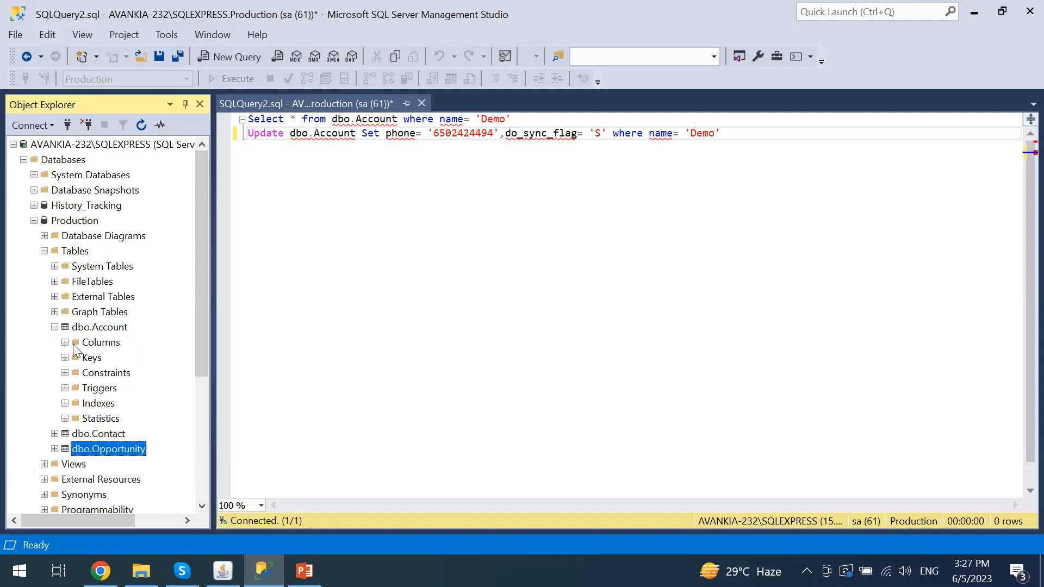
left_click(65, 342)
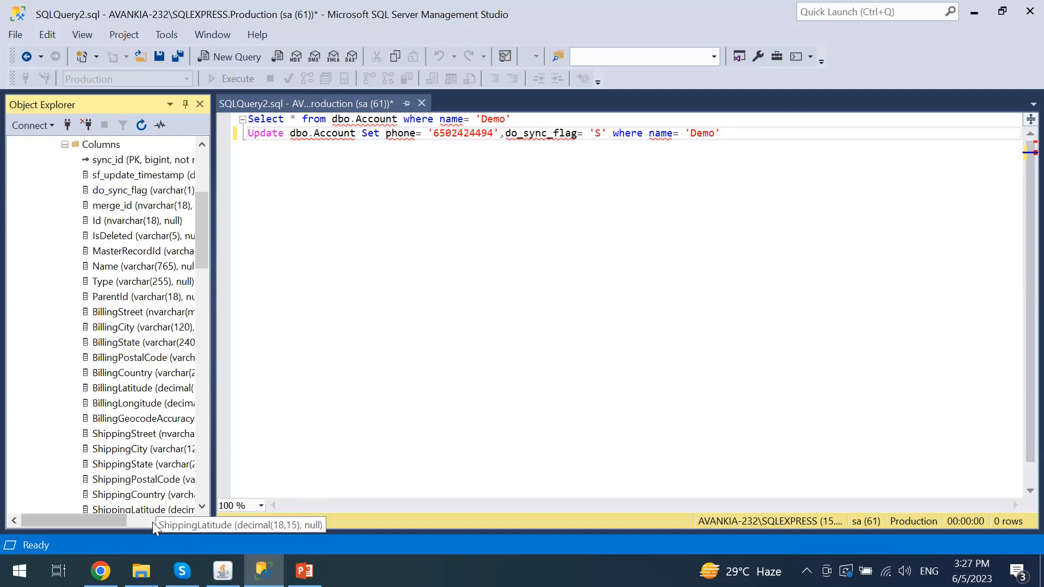
left_click_drag(111, 520, 141, 520)
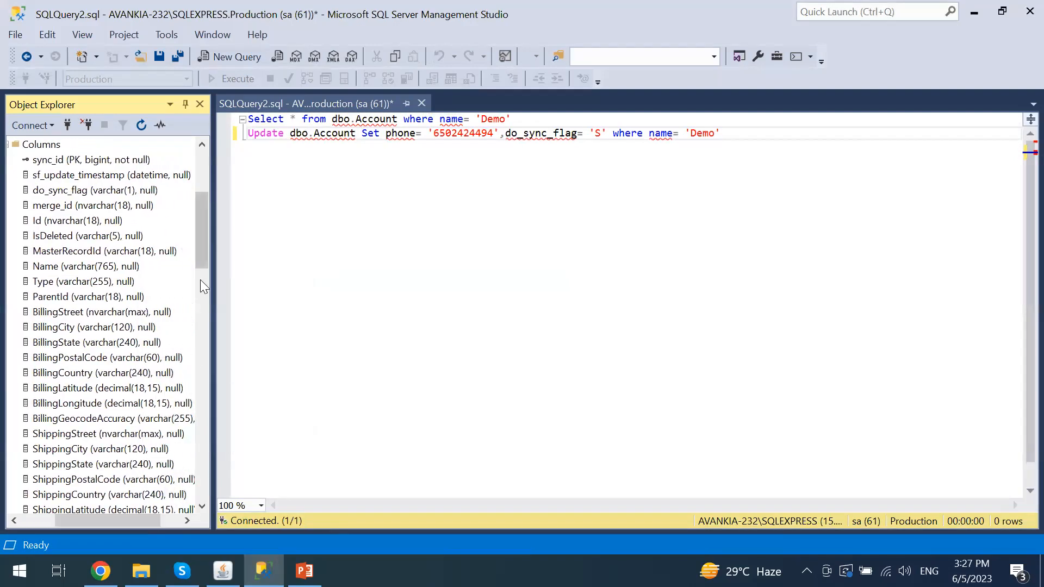
left_click_drag(200, 250, 216, 210)
left_click_drag(133, 515, 114, 516)
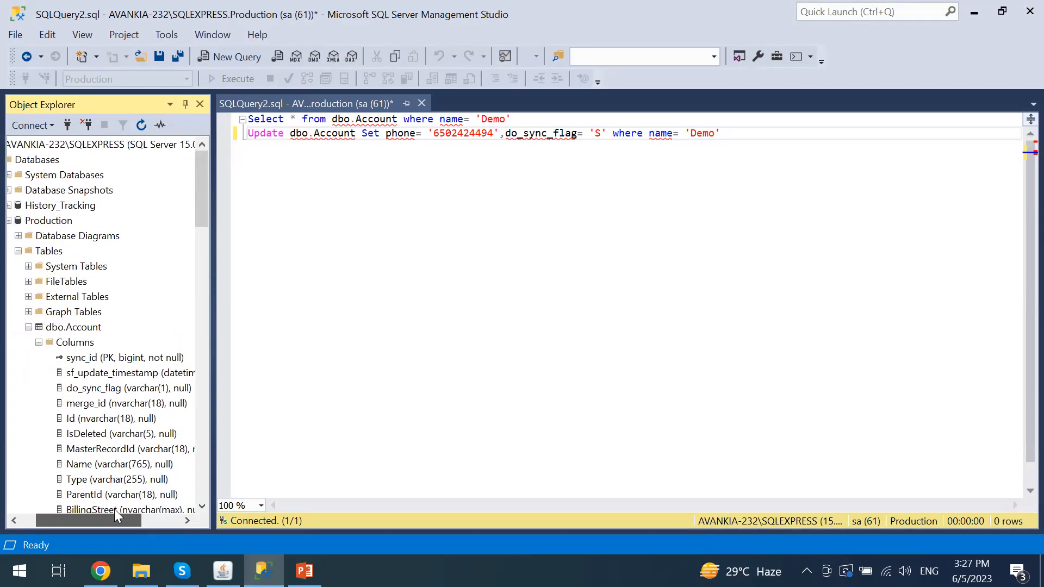
Collapse dbo.Account and query its top 1000 rows to browse the replicated records
left_click(29, 327)
left_click(55, 326)
right_click(55, 325)
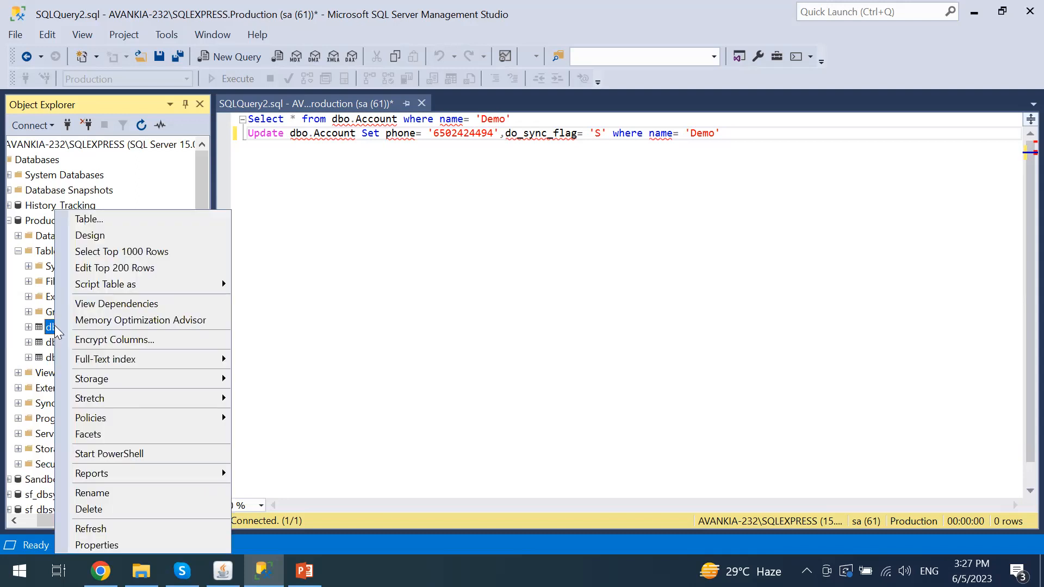
left_click(173, 253)
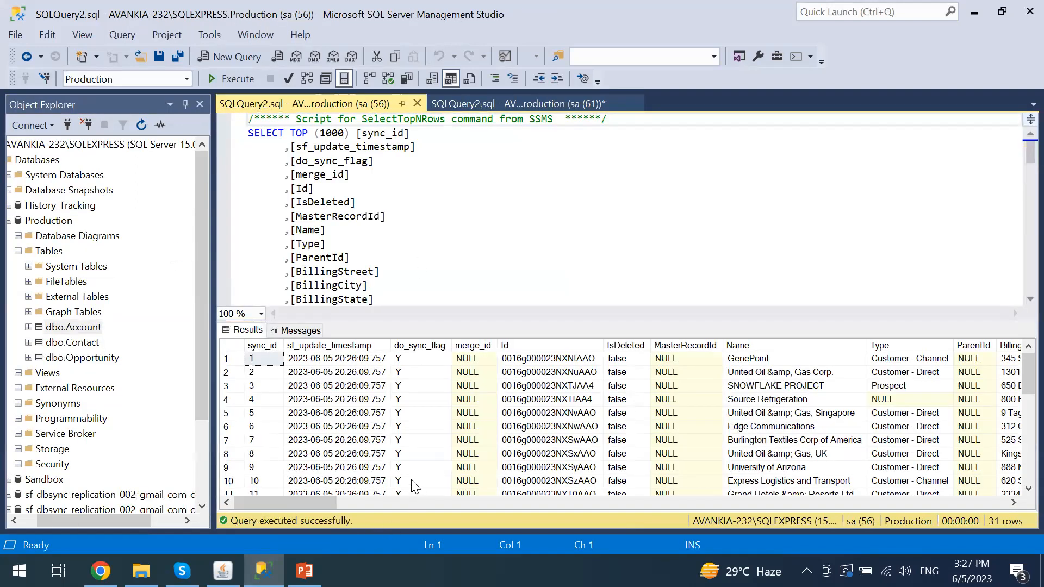
left_click_drag(330, 497, 586, 503)
left_click_drag(709, 515, 272, 533)
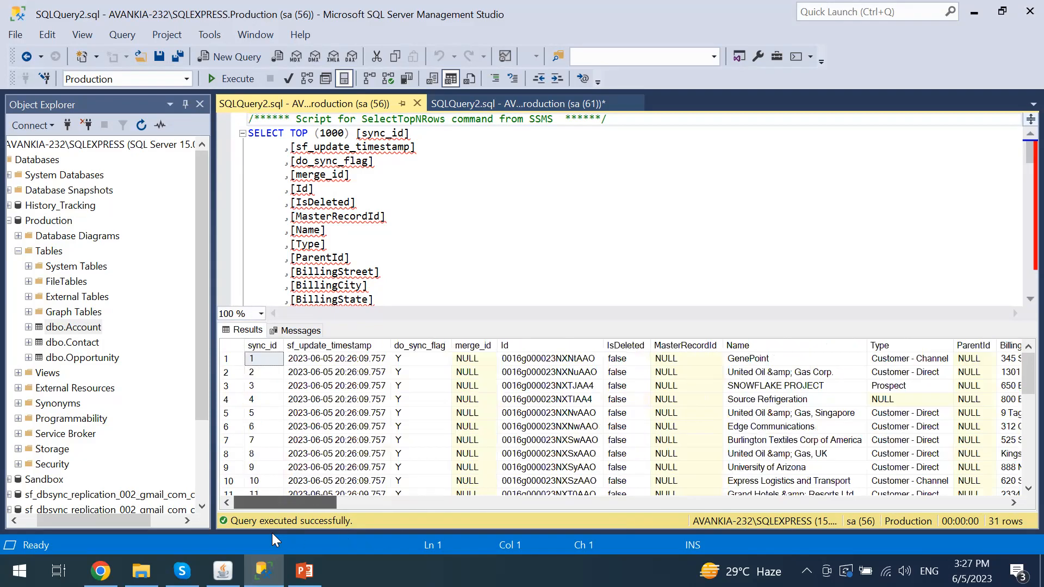
Examine the sync_id, sf_update_timestamp, do_sync_flag and merge_id columns in the dbo.Account results
left_click(269, 354)
left_click(332, 348)
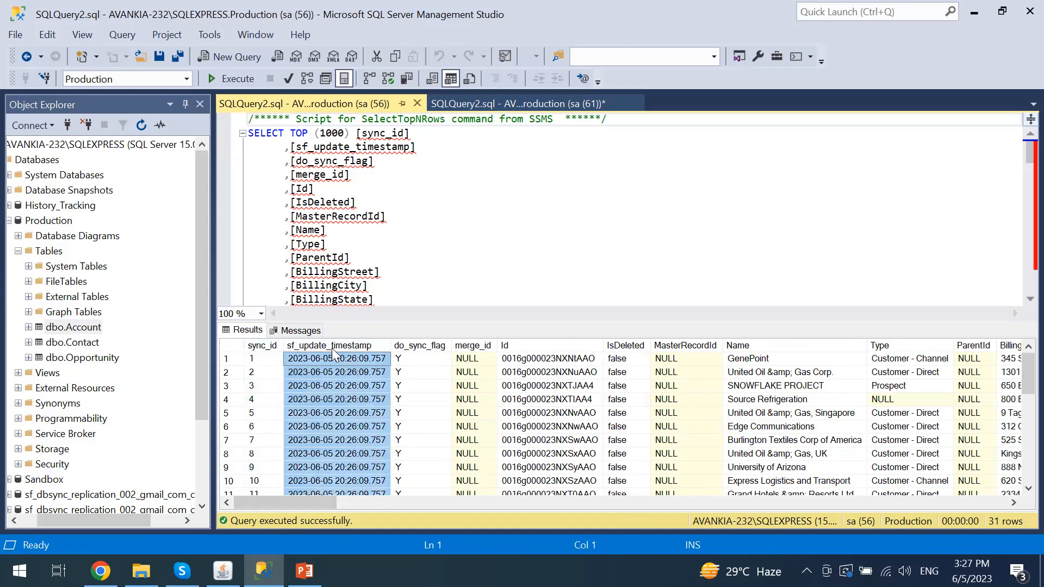
left_click(425, 348)
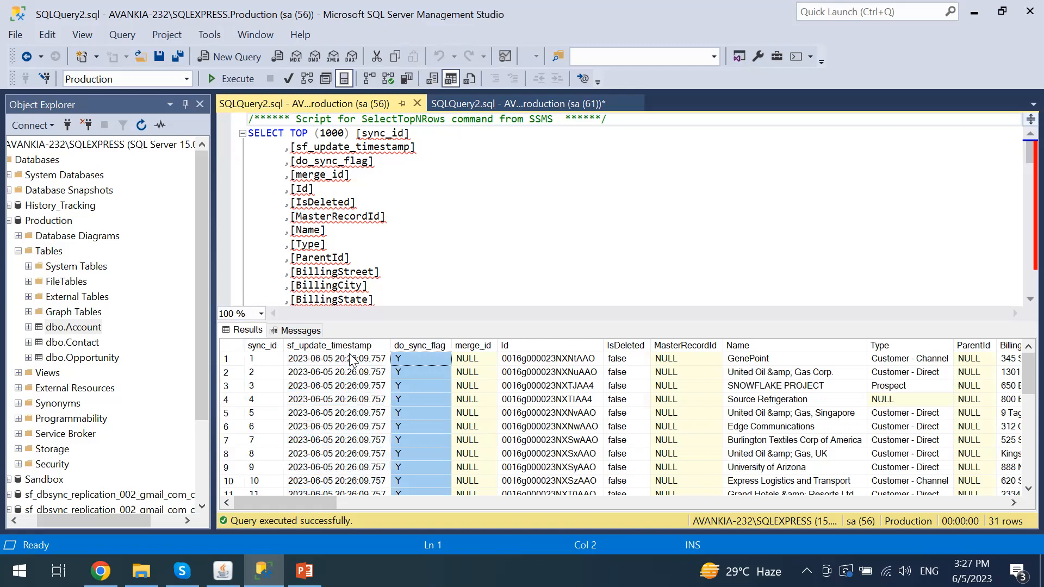
left_click(486, 348)
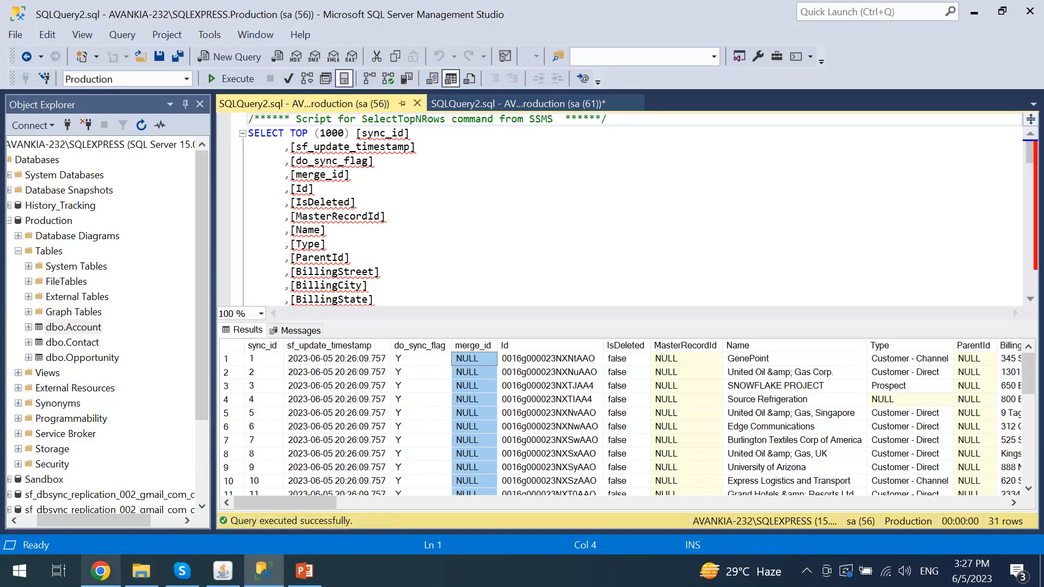
Switch to Chrome, view DBSync's run commands, and open the Demo account's details in Salesforce
left_click(101, 570)
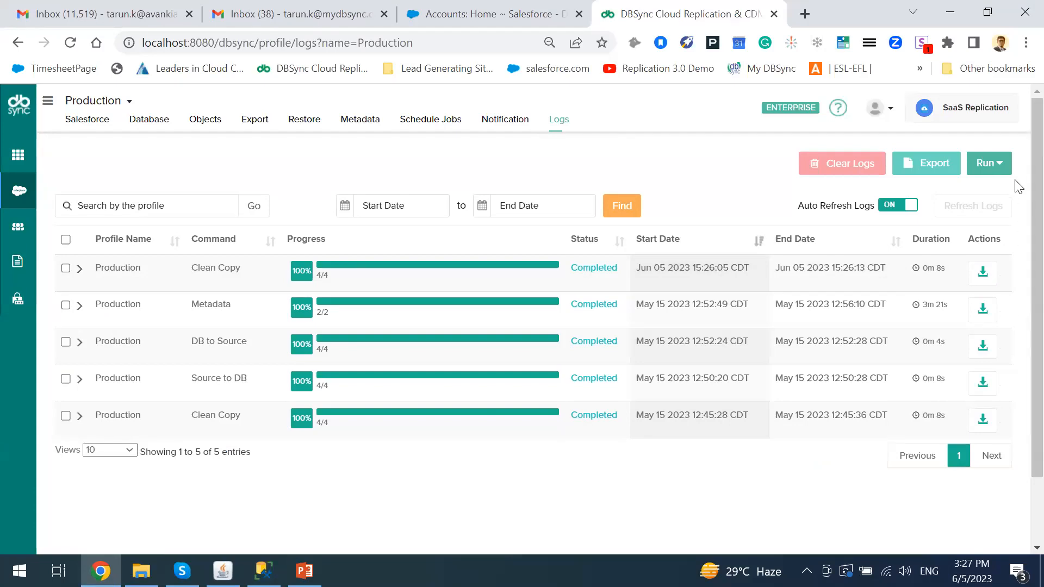
left_click(990, 166)
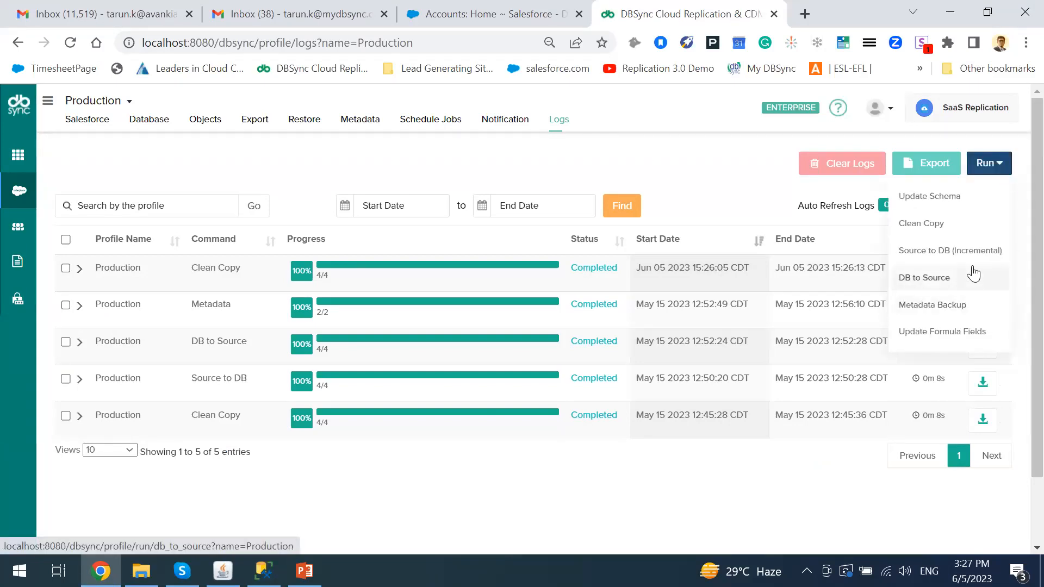
left_click(533, 17)
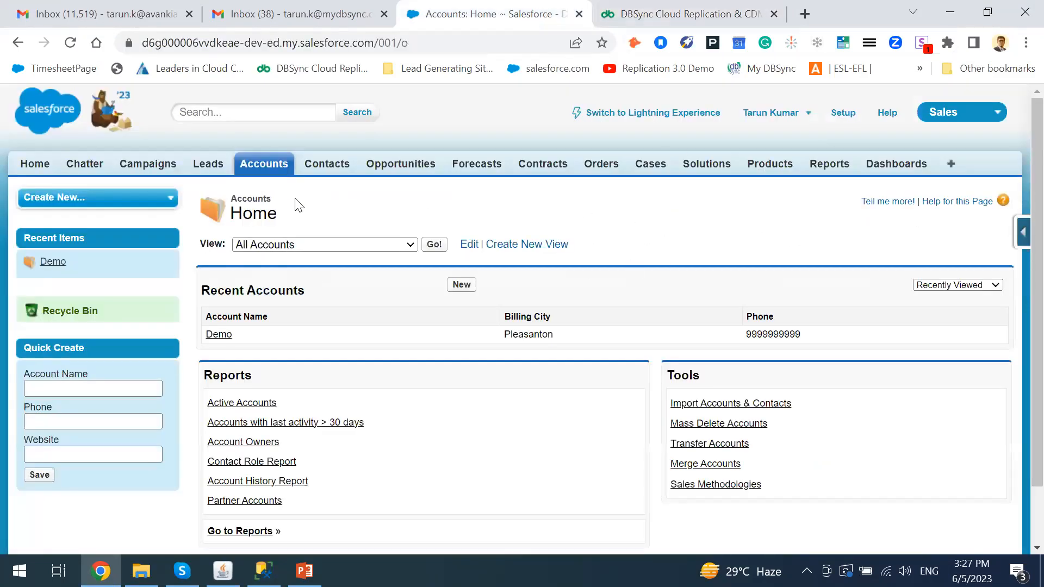
left_click(260, 169)
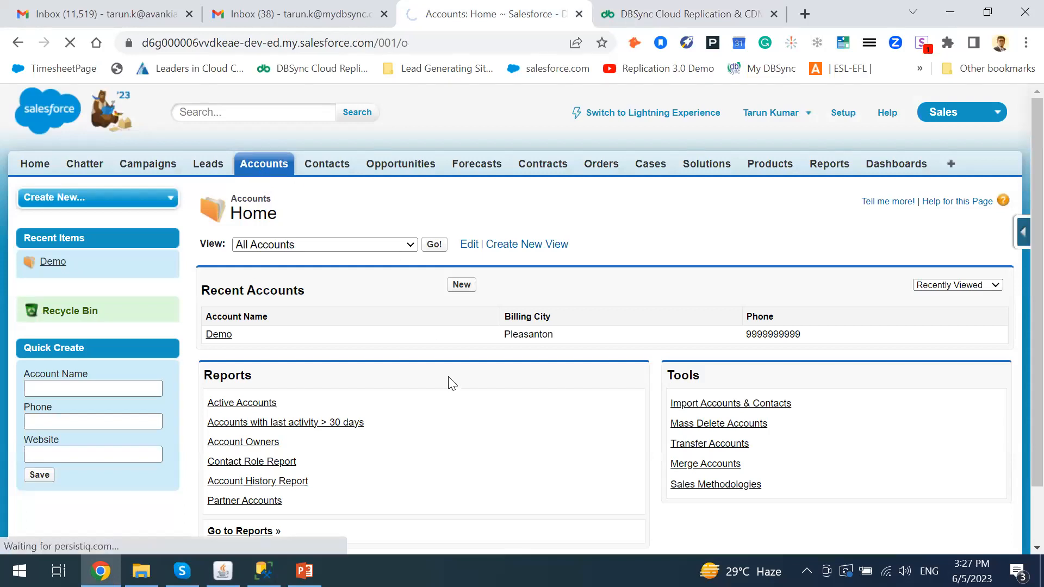
left_click(219, 335)
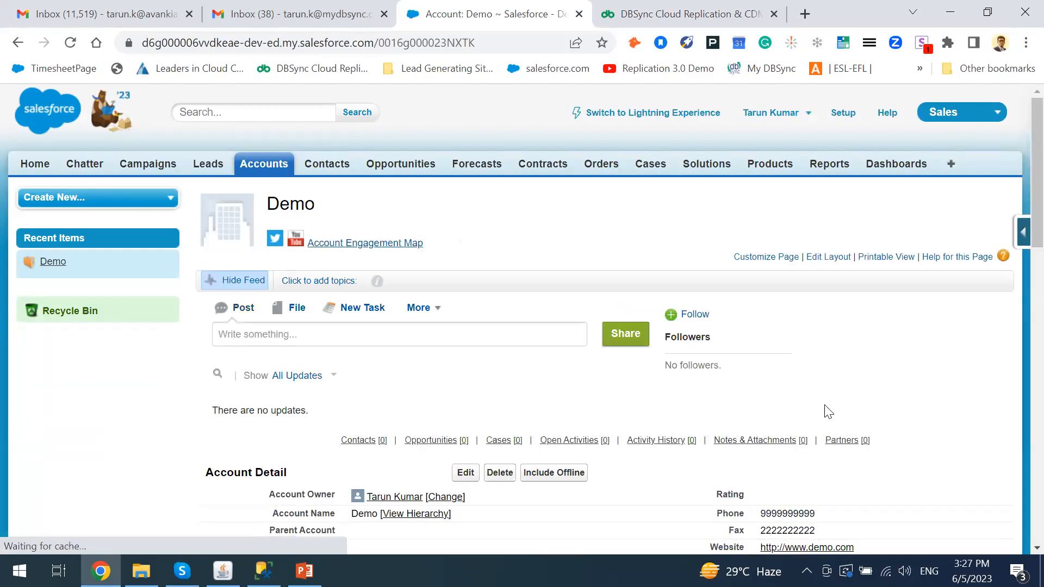
scroll(865, 410, "down", 1)
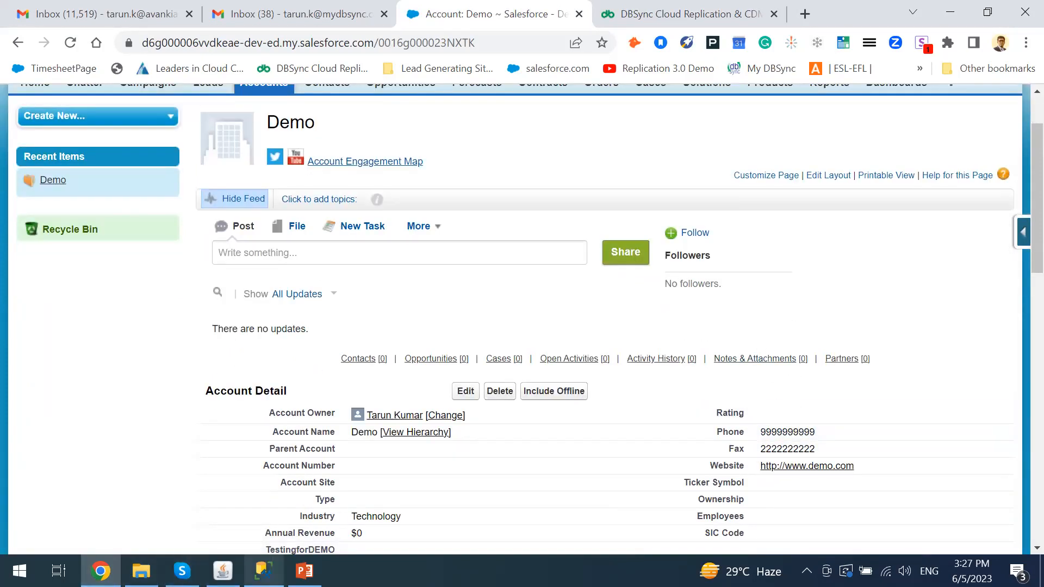
Switch to SQL Server Management Studio, run only the Select query for the Demo account, and check its Phone value
left_click(263, 571)
left_click(555, 103)
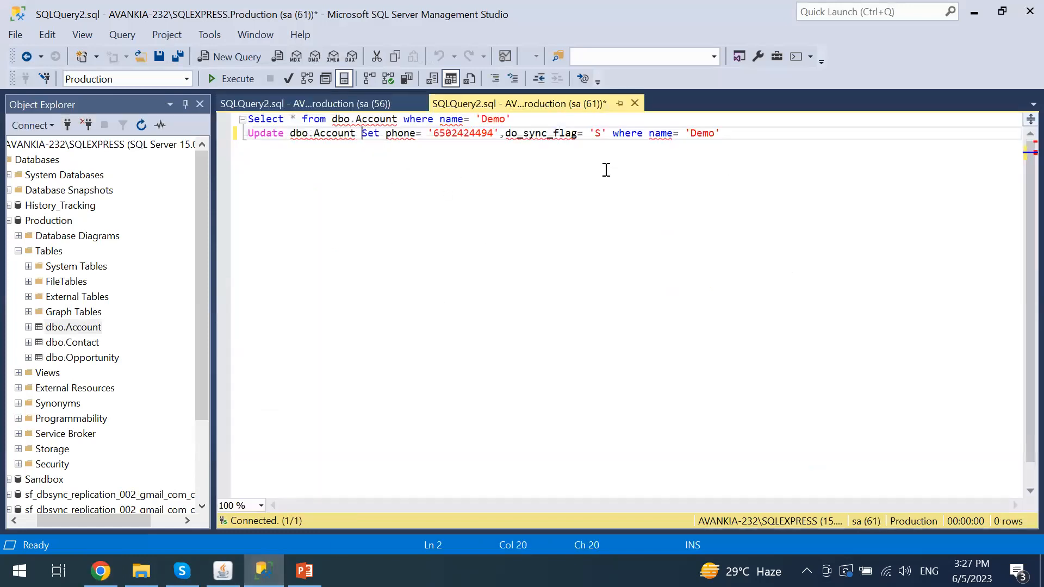
left_click_drag(512, 119, 228, 123)
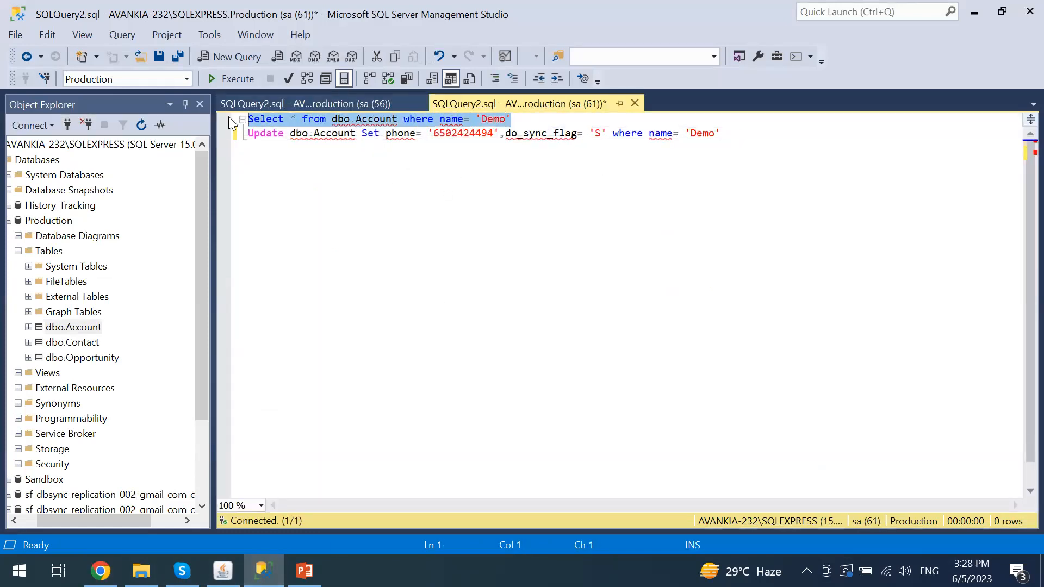
left_click(236, 78)
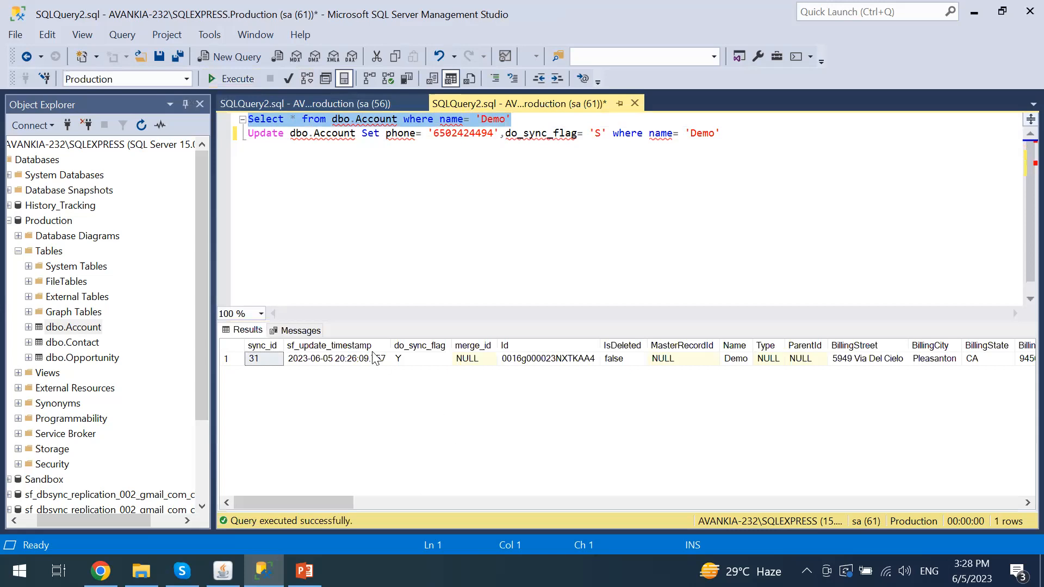
left_click(372, 360)
left_click_drag(343, 505, 565, 505)
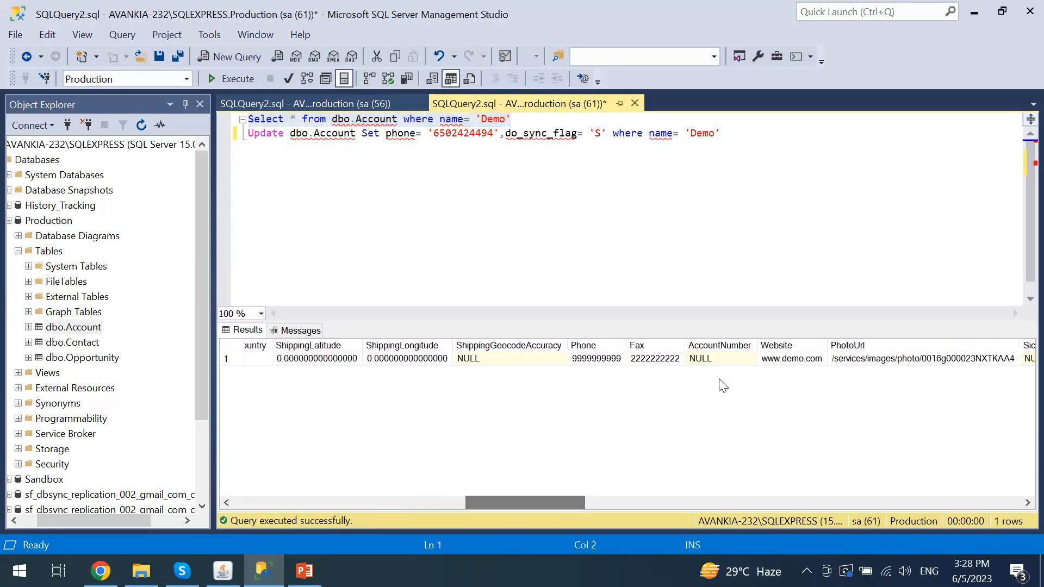
left_click(605, 363)
Switch to Salesforce in Chrome, replace the Demo account's phone number with a new one, and save the record
left_click(100, 571)
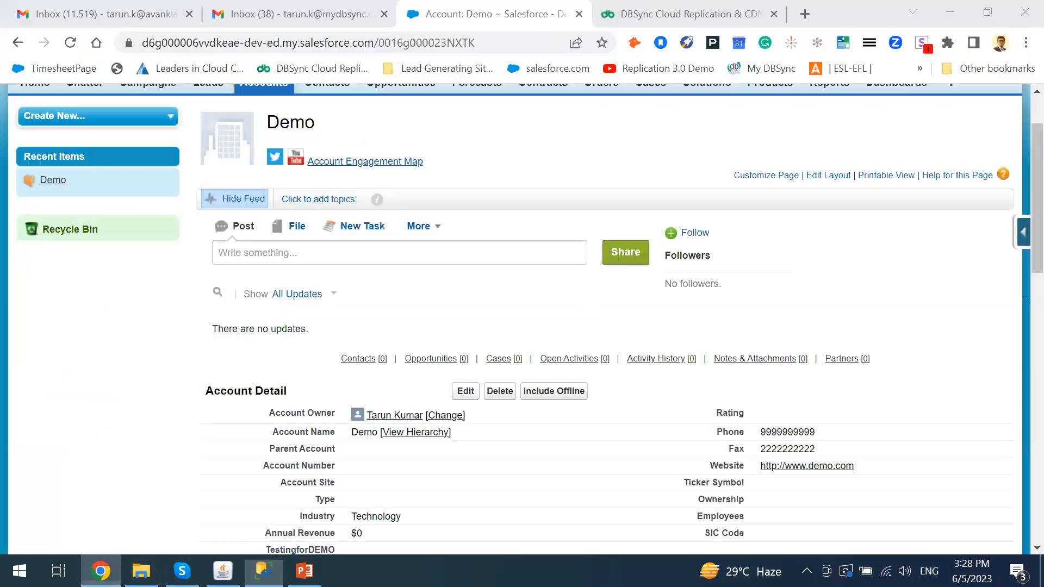
double_click(831, 435)
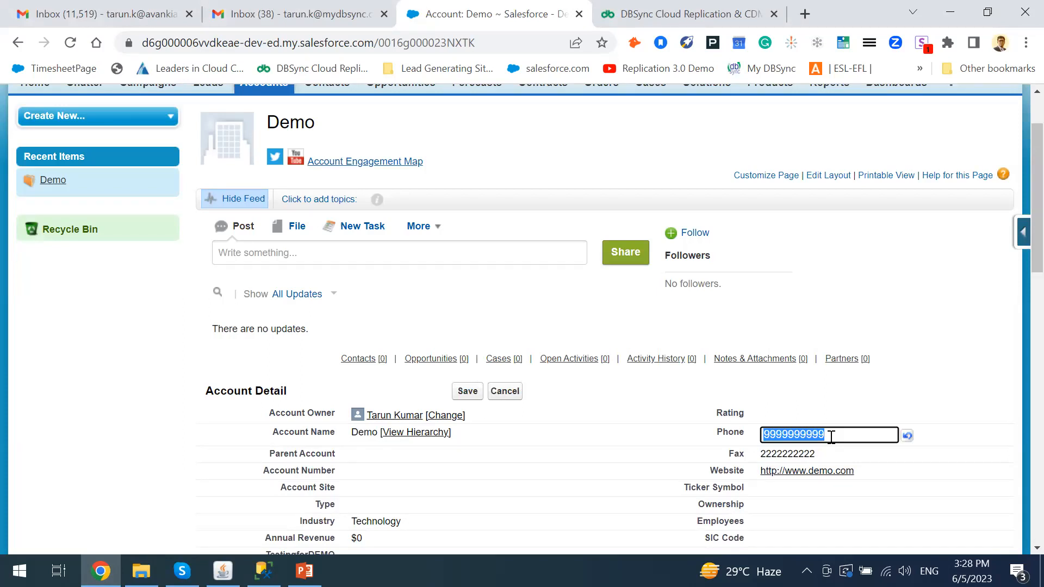
type("555")
type("555555")
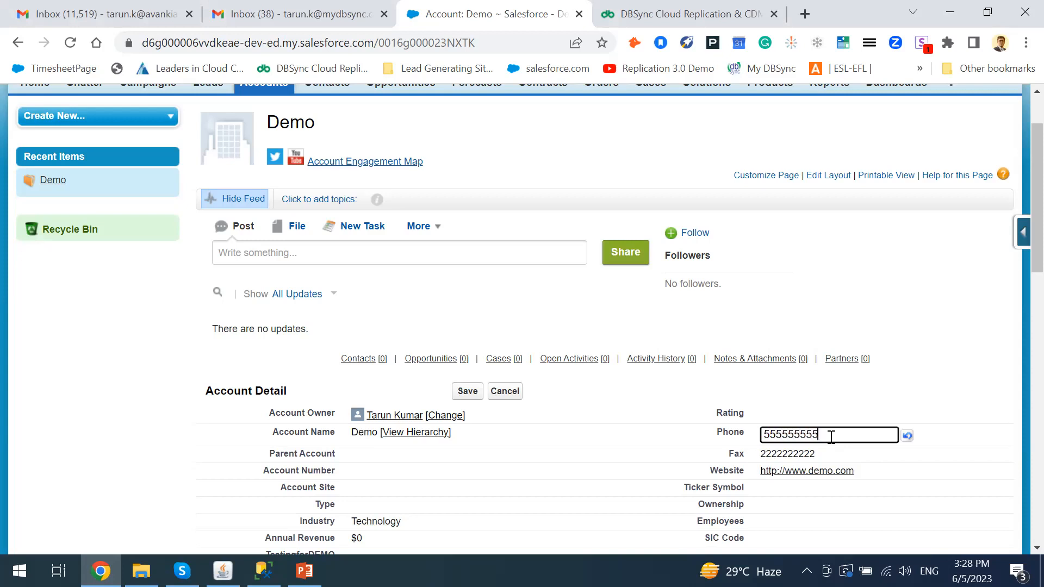
left_click(944, 343)
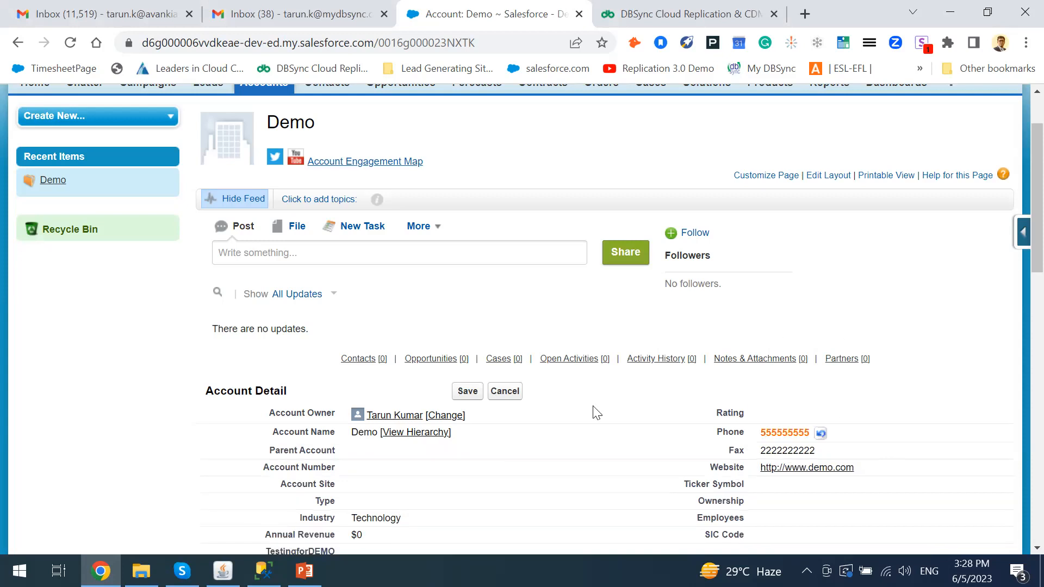
left_click(473, 389)
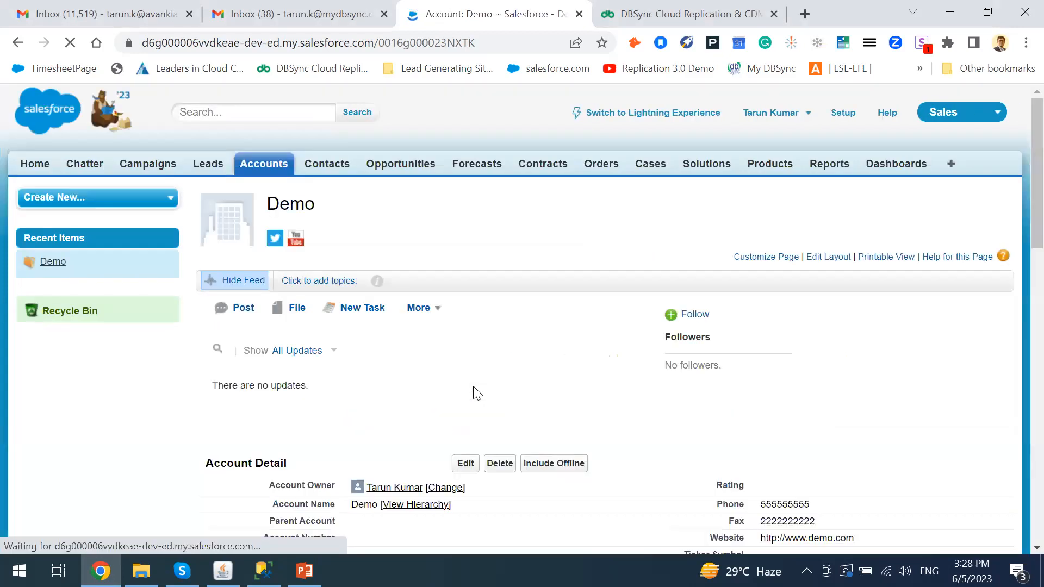
Switch to DBSync and run Source to DB (Incremental) for the Production profile
left_click(723, 15)
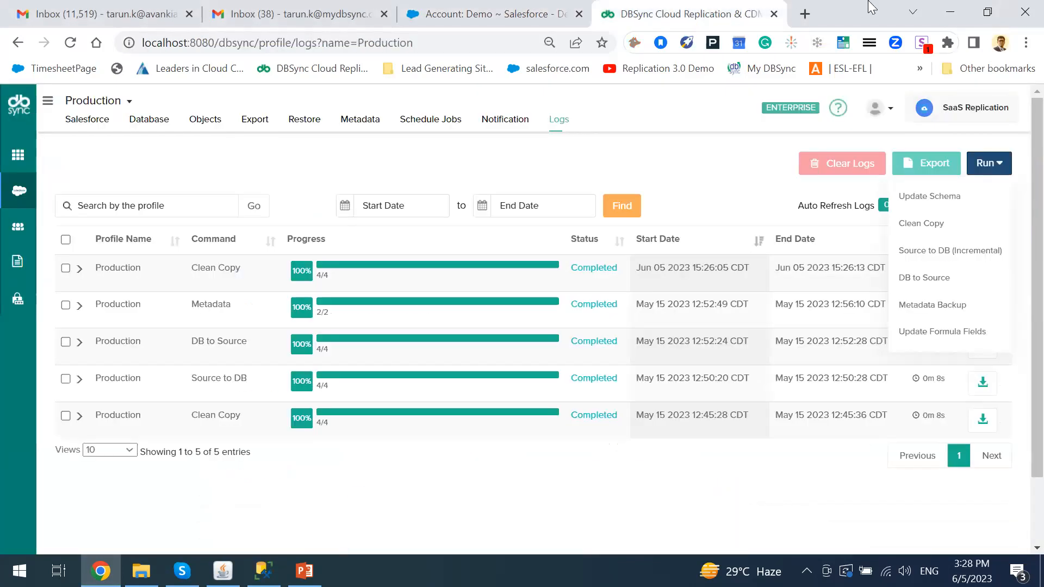
left_click(993, 257)
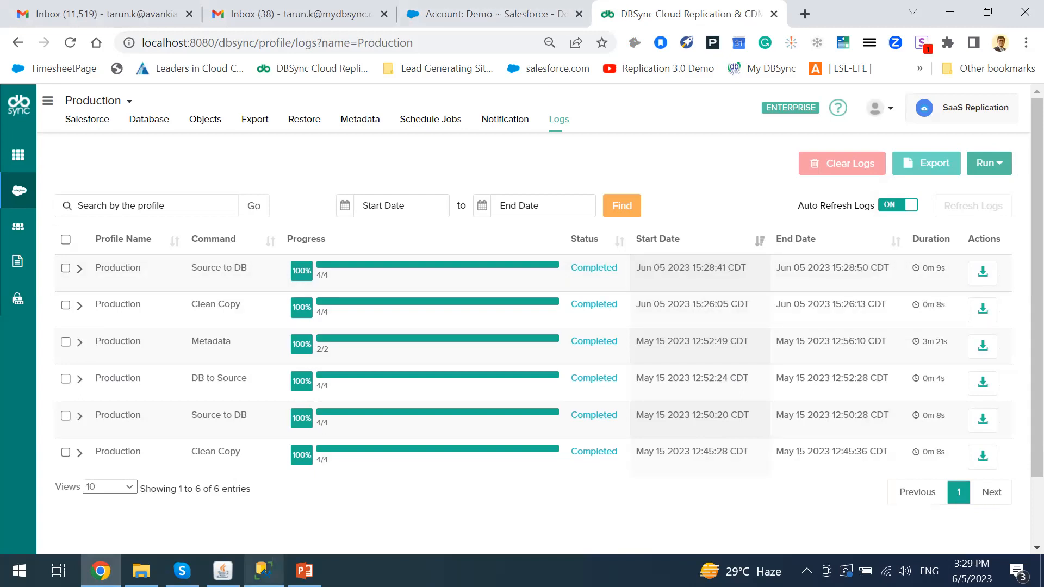
Switch to SQL Server Management Studio, rerun the Select query for the Demo account, and check its replicated Phone value
left_click(263, 571)
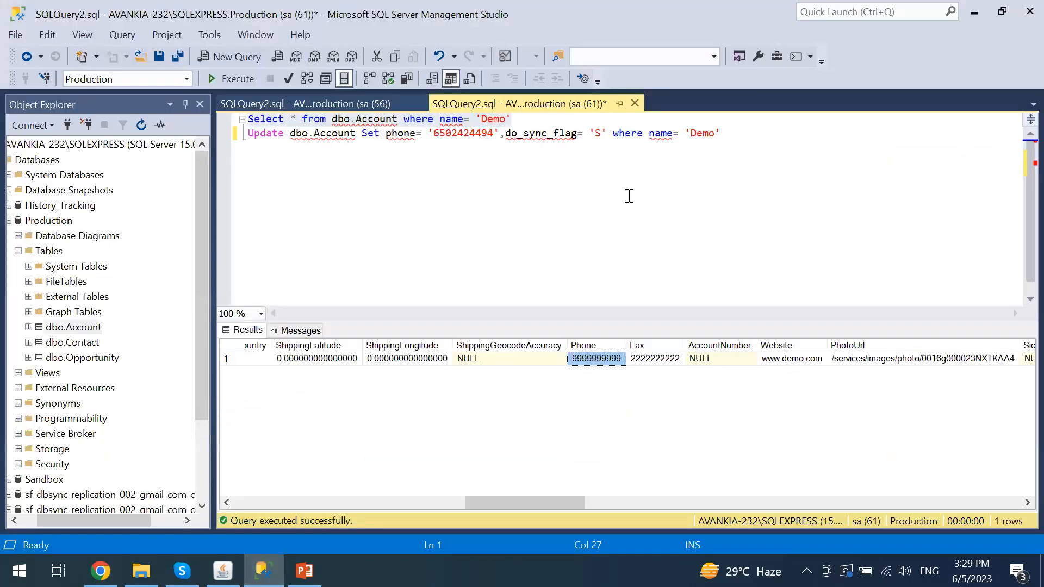
left_click_drag(526, 120, 246, 119)
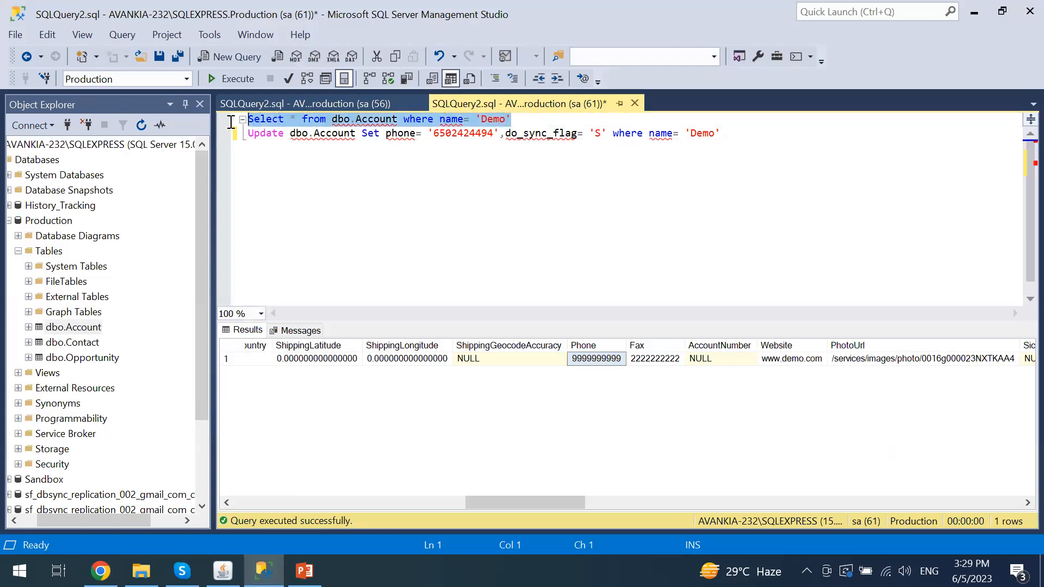
left_click(227, 83)
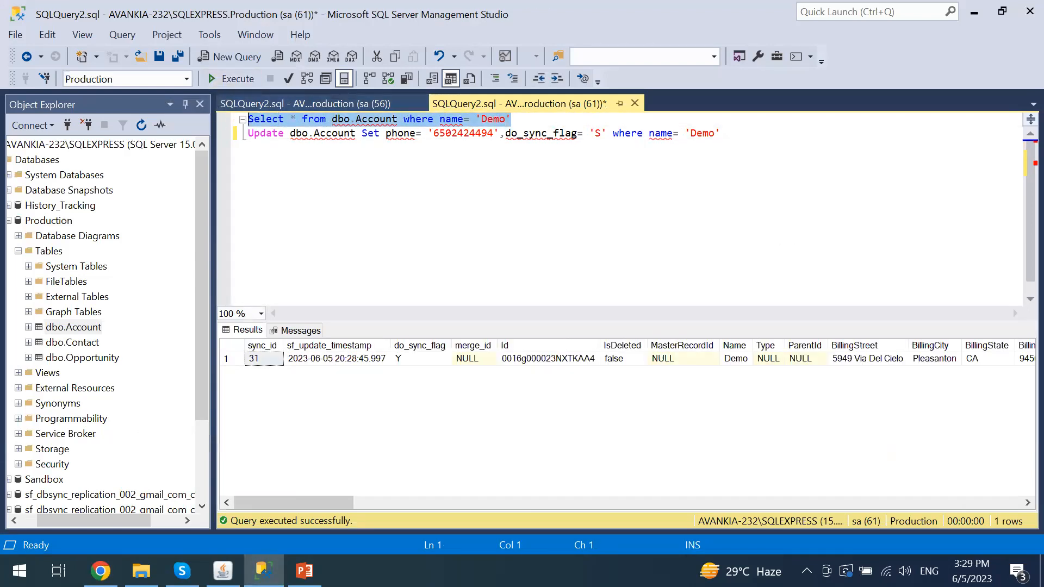
left_click_drag(334, 498, 606, 497)
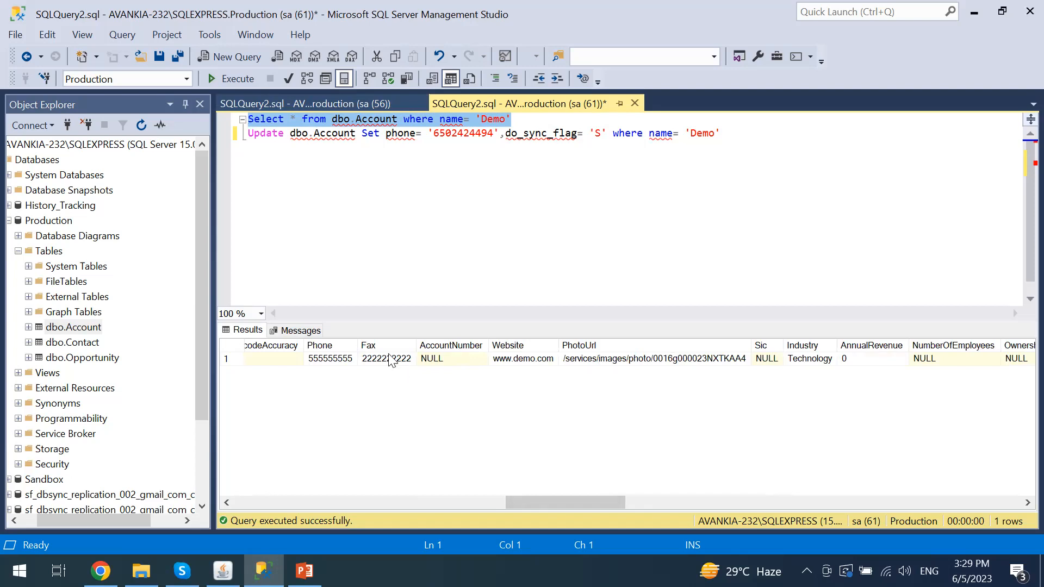
left_click(330, 361)
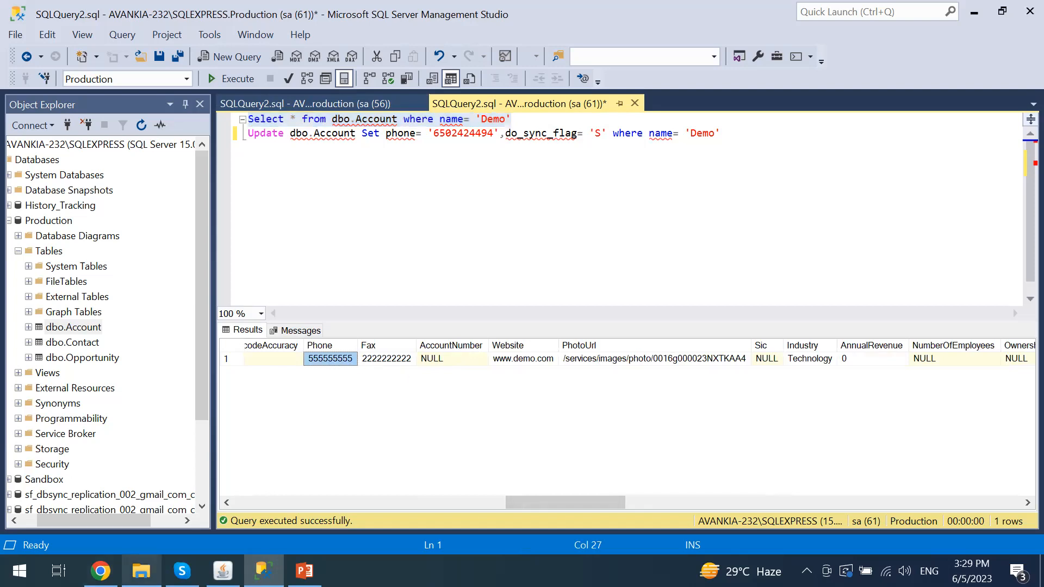
Switch to Chrome, compare the Demo account's phone in Salesforce, and view the available run commands in DBSync
left_click(100, 571)
left_click(577, 14)
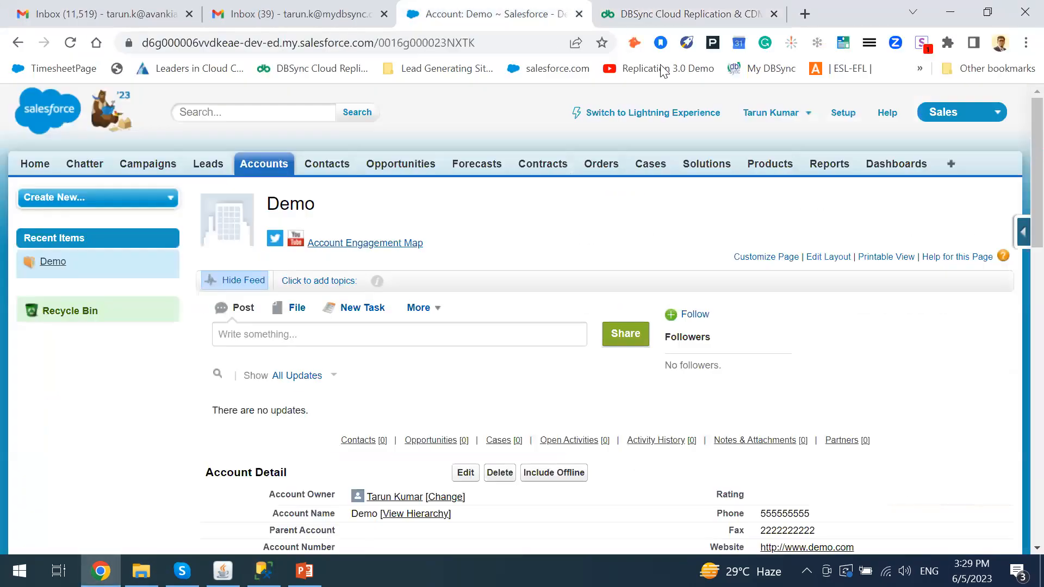
scroll(814, 486, "down", 2)
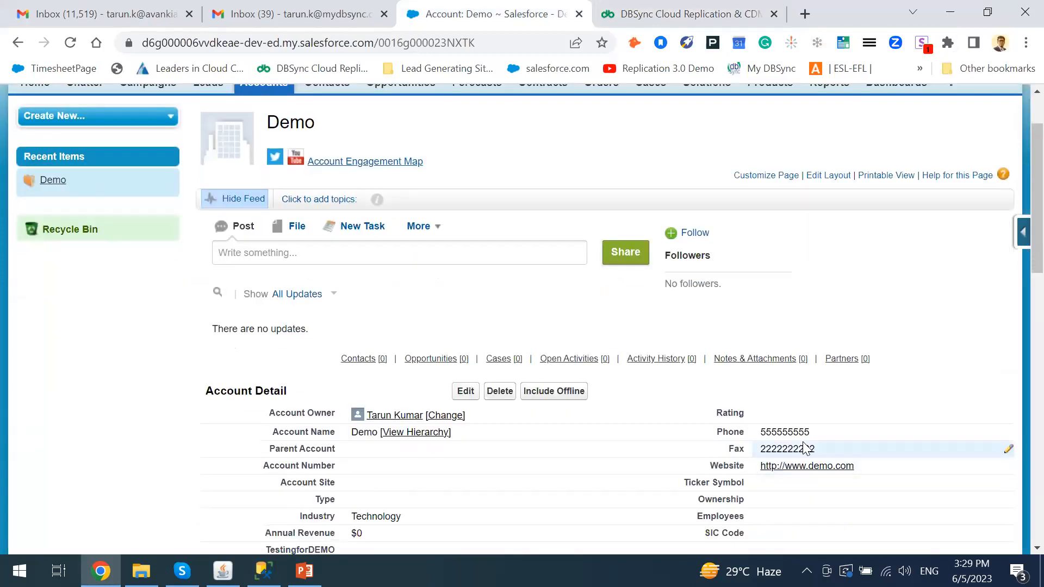
left_click(712, 15)
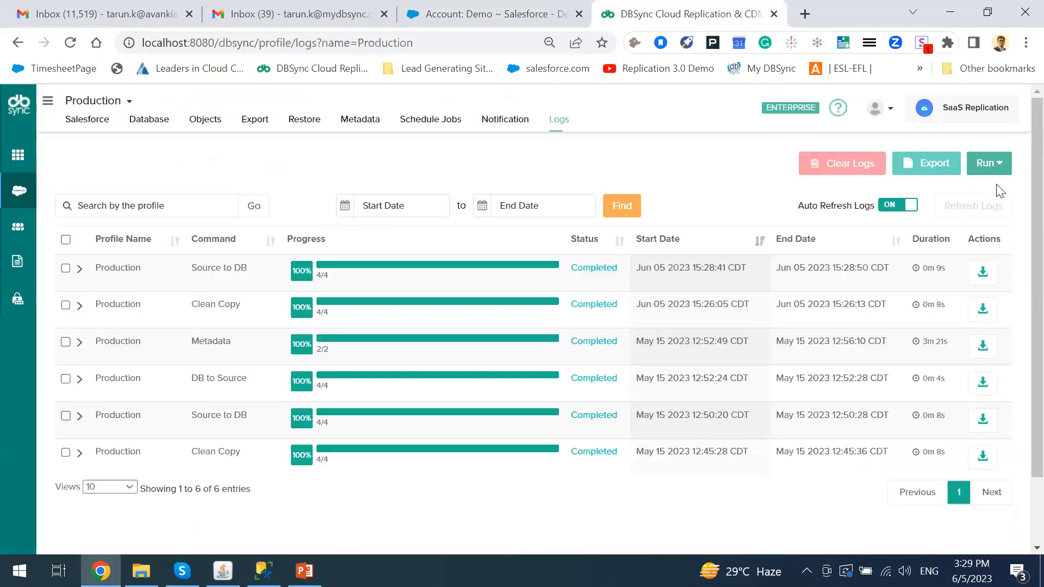
left_click(1003, 168)
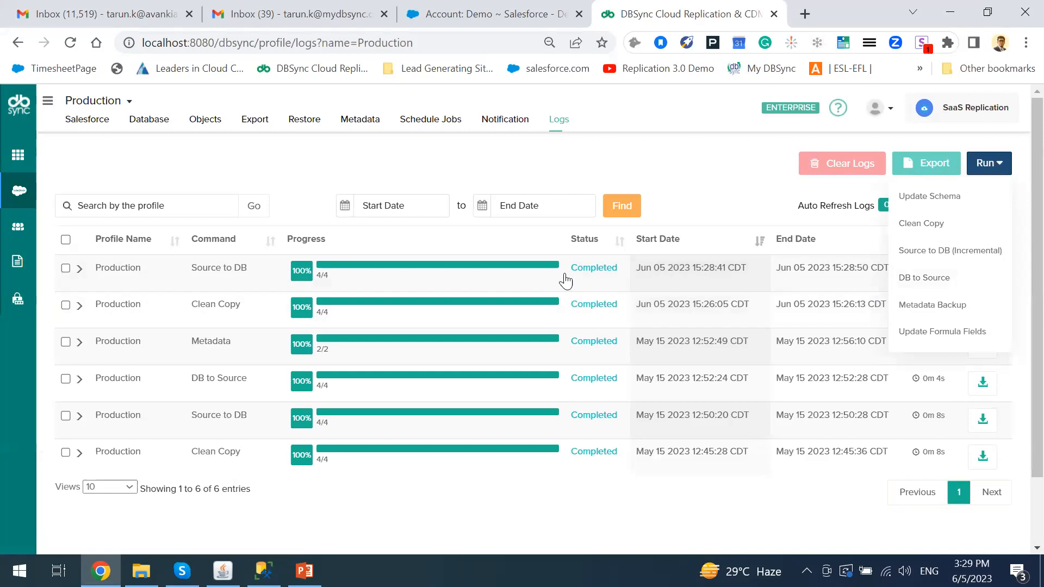
Switch to SQL Server Management Studio and run only the Update statement that changes the Demo account's phone and sets do_sync_flag to 'S'
left_click(263, 571)
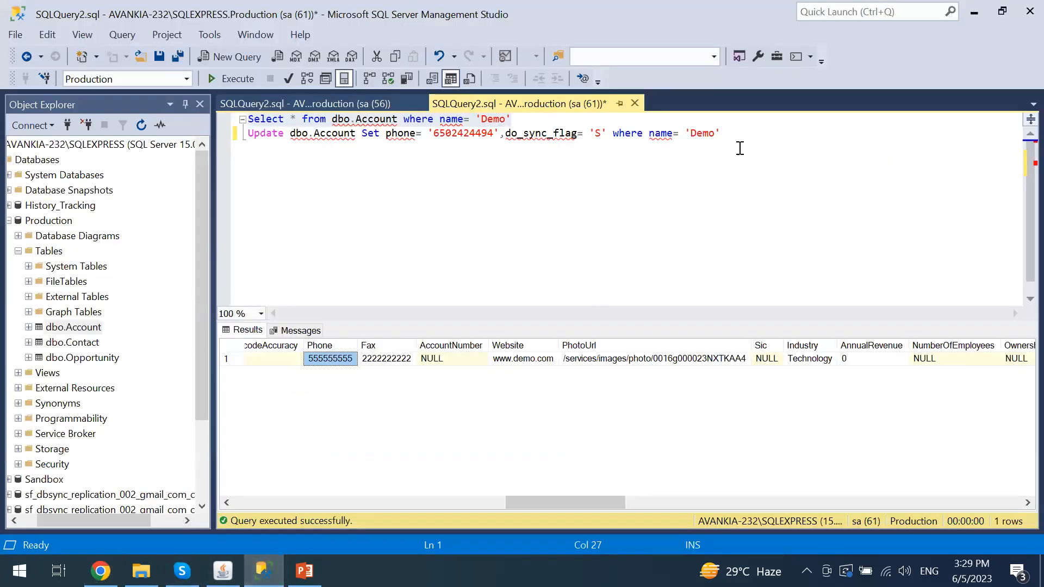
left_click(720, 158)
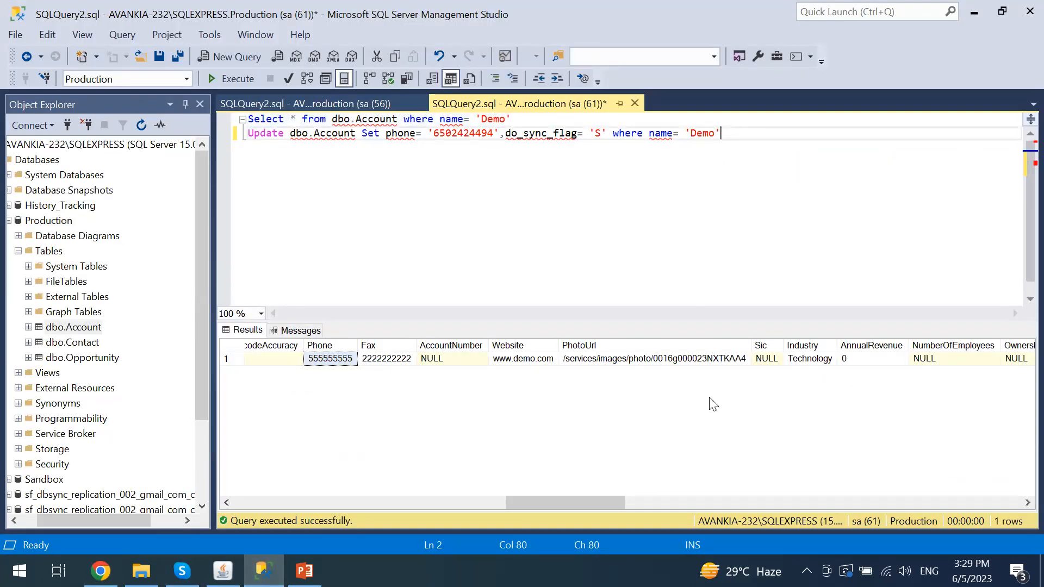
left_click(483, 140)
left_click_drag(753, 136, 241, 139)
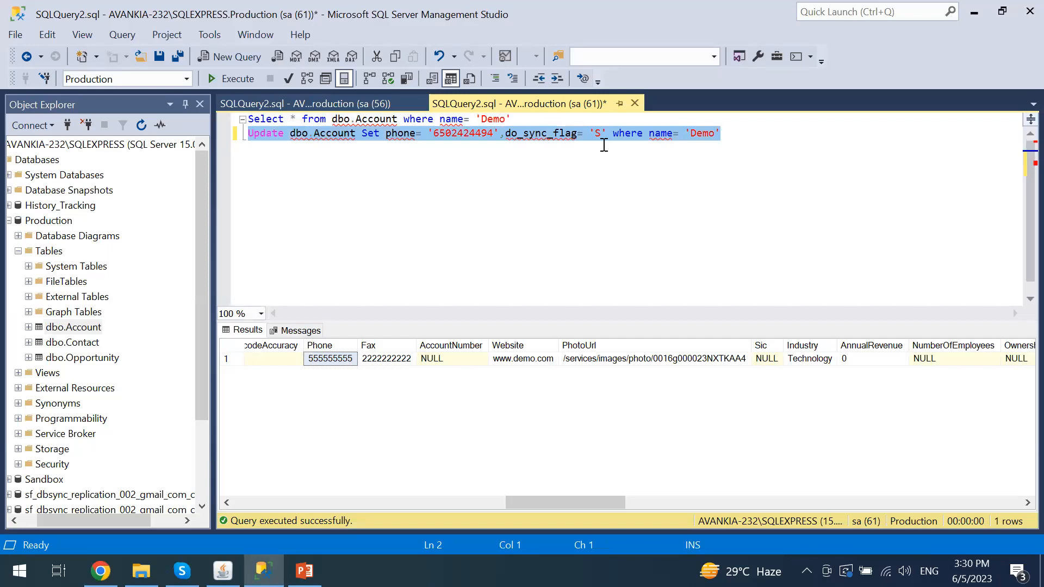
left_click(239, 79)
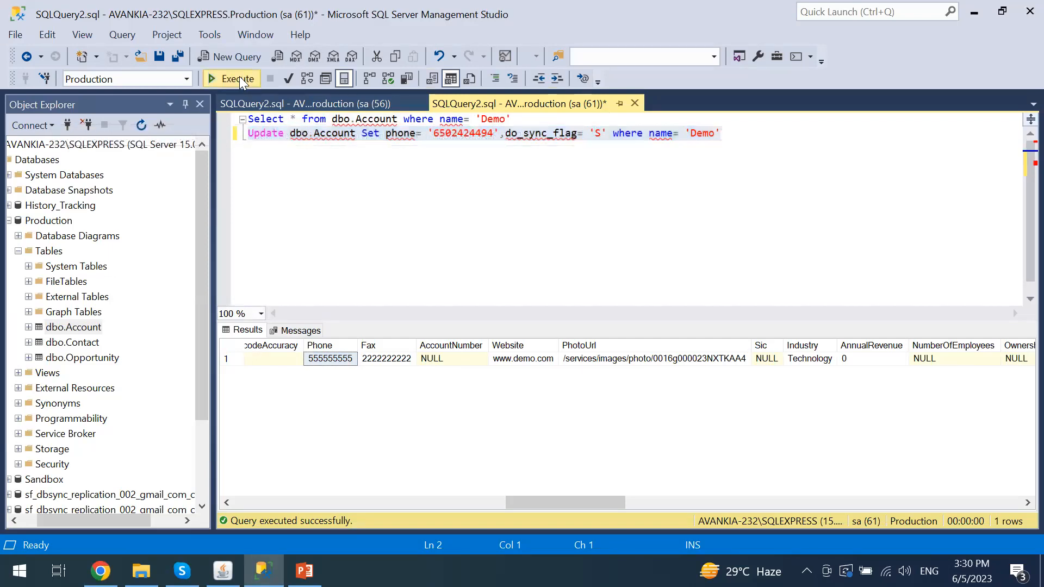
Switch to Chrome, run DB to Source for the Production profile in DBSync, and reload the Demo account in Salesforce to check its phone
left_click(101, 571)
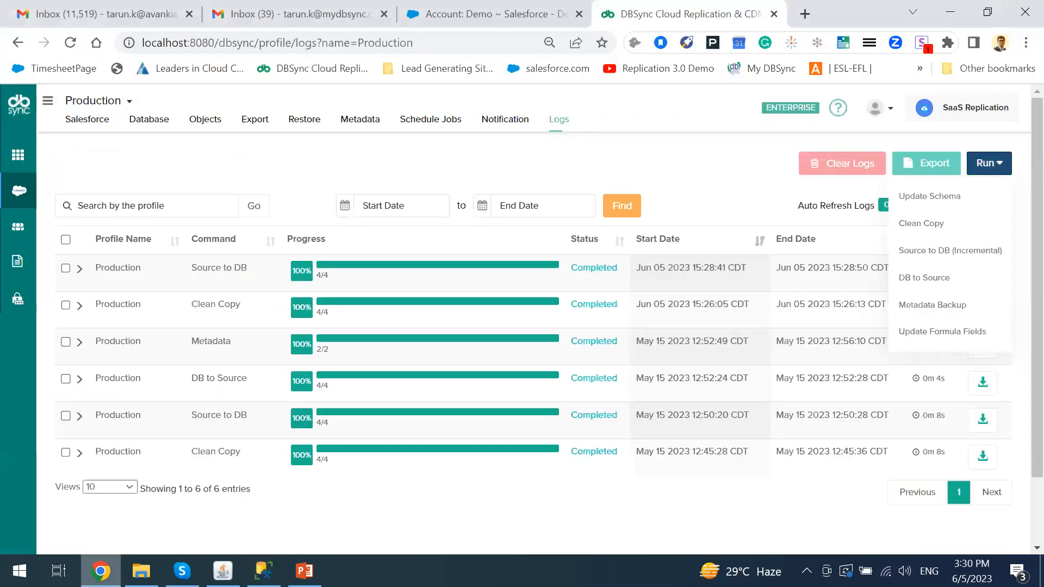
left_click(970, 291)
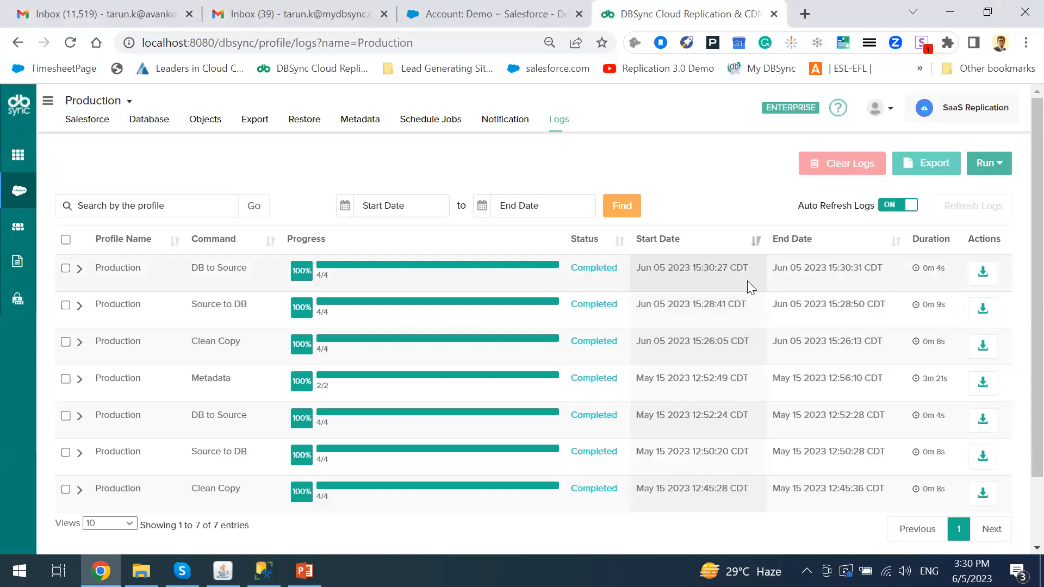
left_click(516, 19)
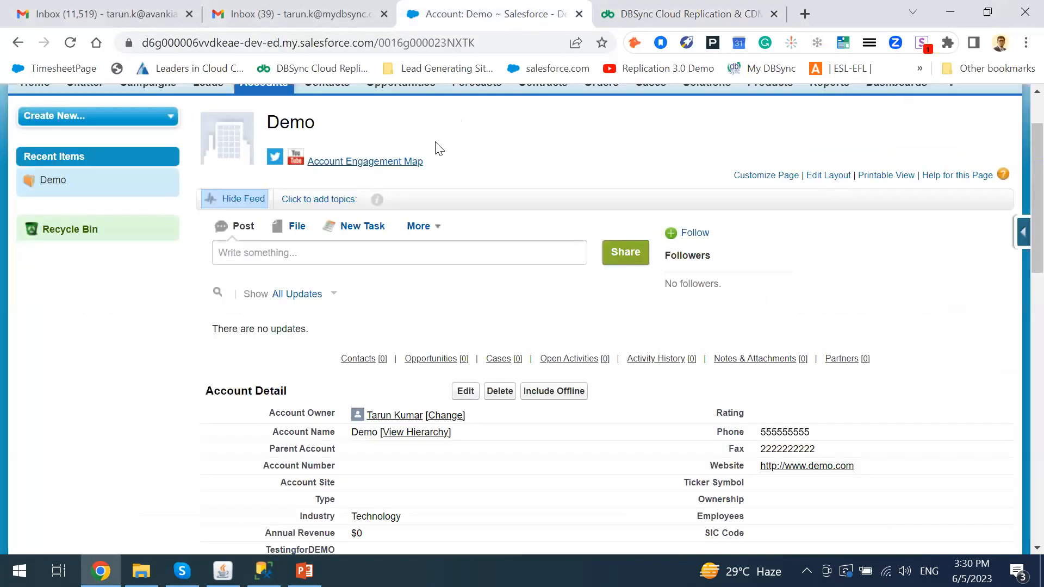
left_click(71, 42)
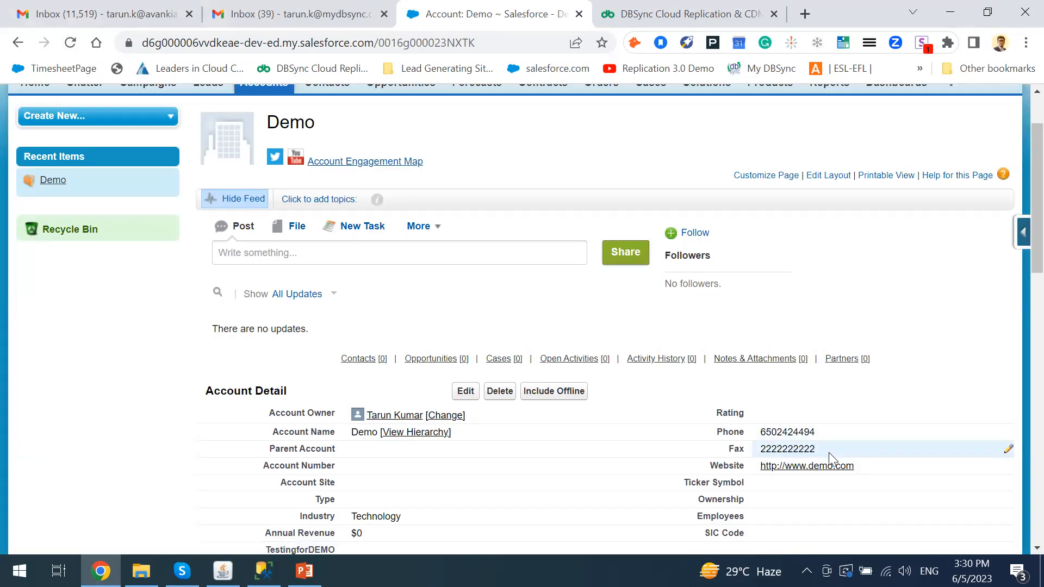
Return to DBSync, open job scheduling for the Production profile, and choose SOURCE->DB (Incremental) as the command to schedule
left_click(696, 16)
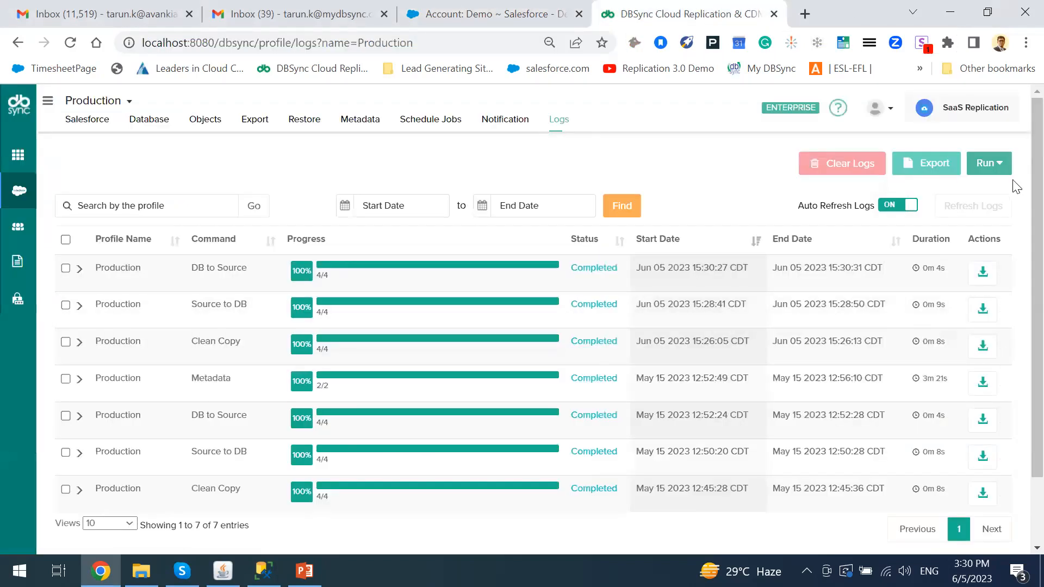
left_click(1002, 169)
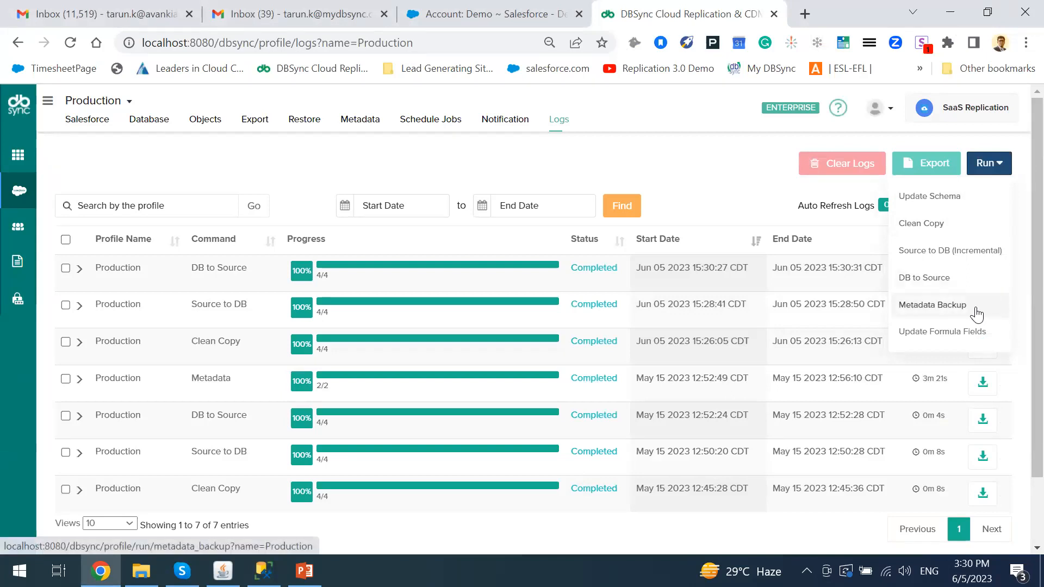
left_click(444, 121)
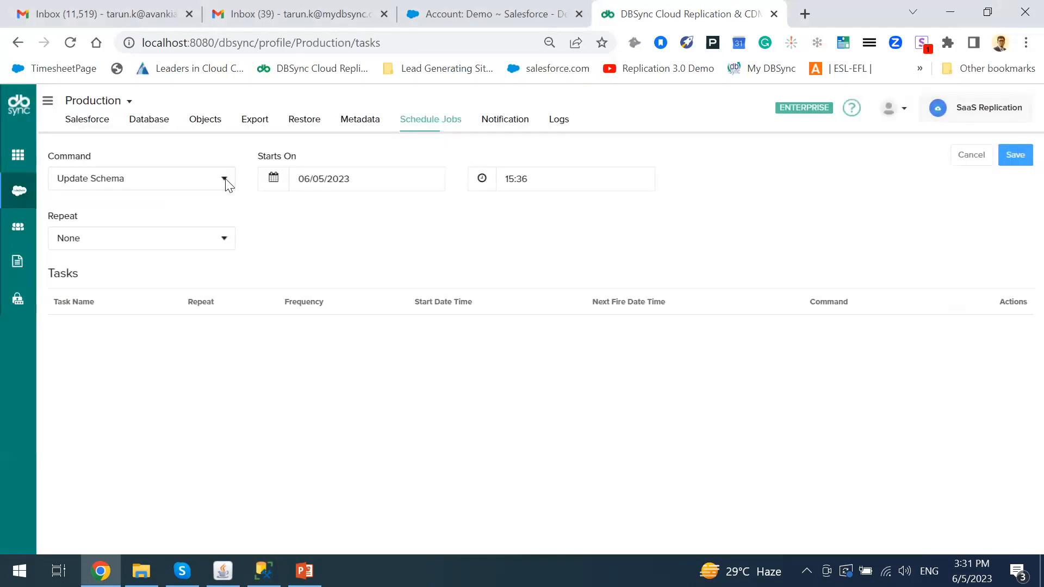
left_click(225, 179)
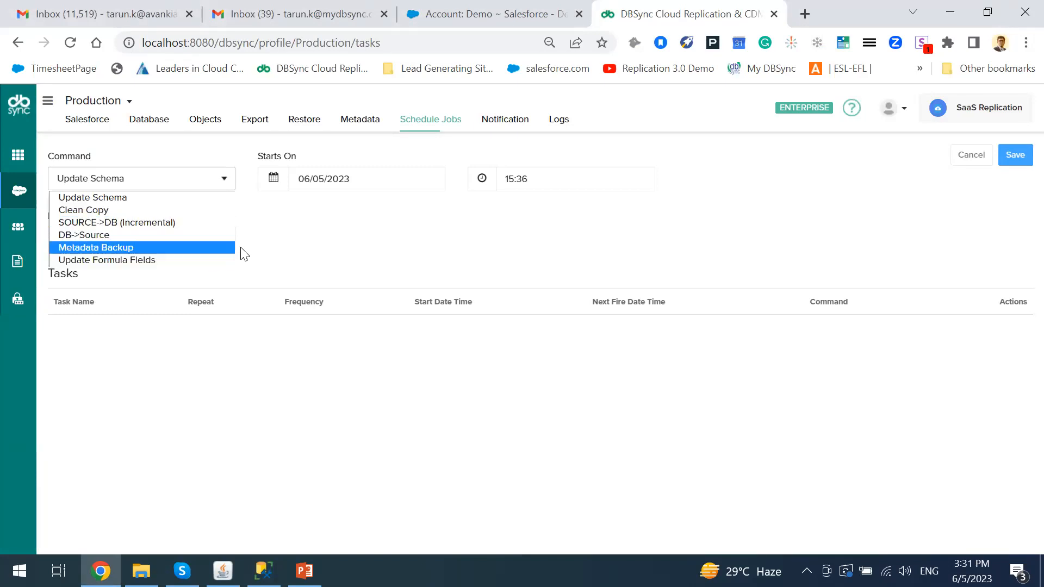
left_click(386, 179)
left_click(622, 223)
left_click(598, 187)
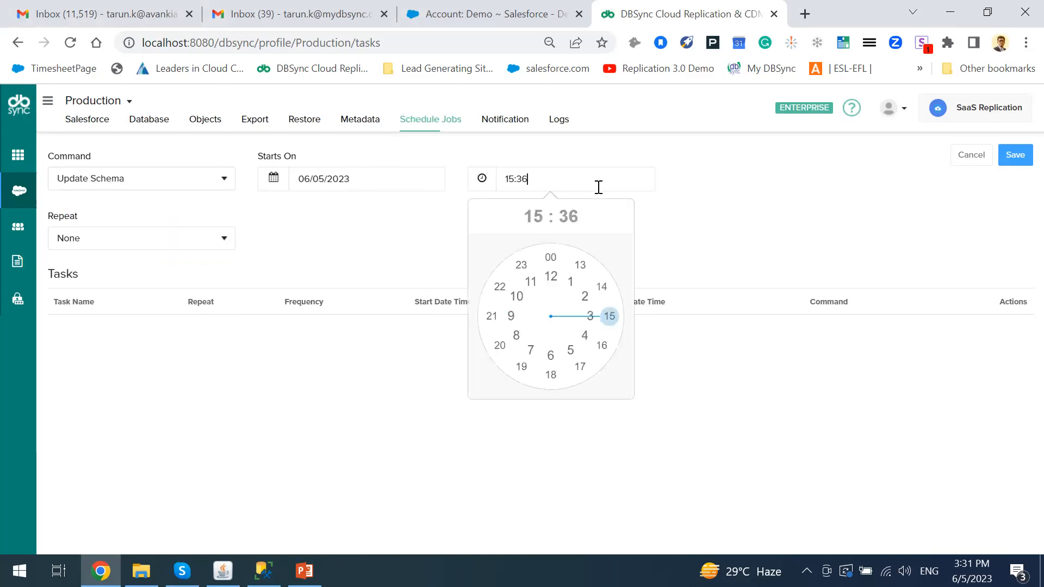
left_click(348, 238)
left_click(225, 178)
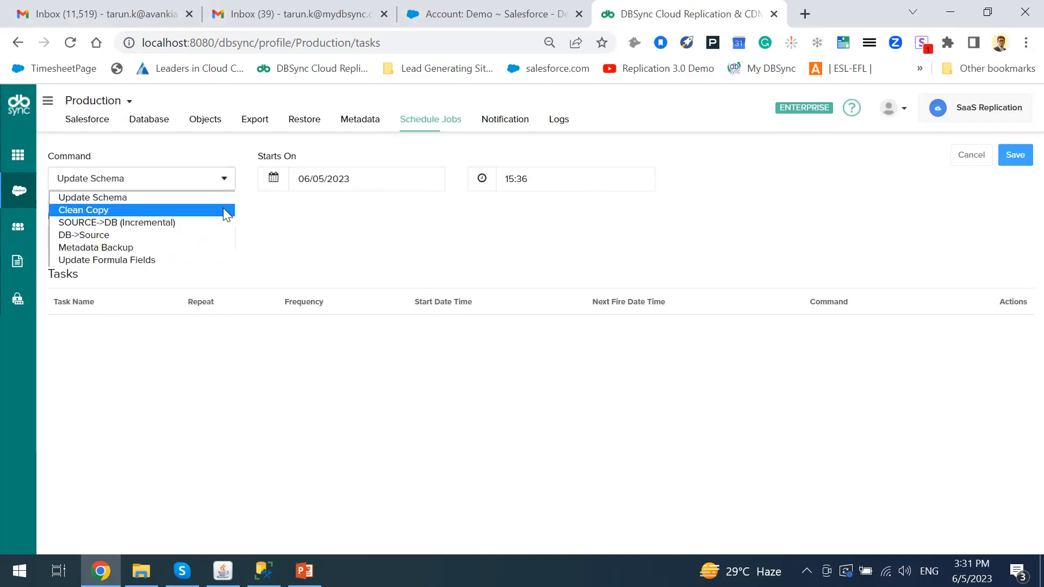
left_click(217, 222)
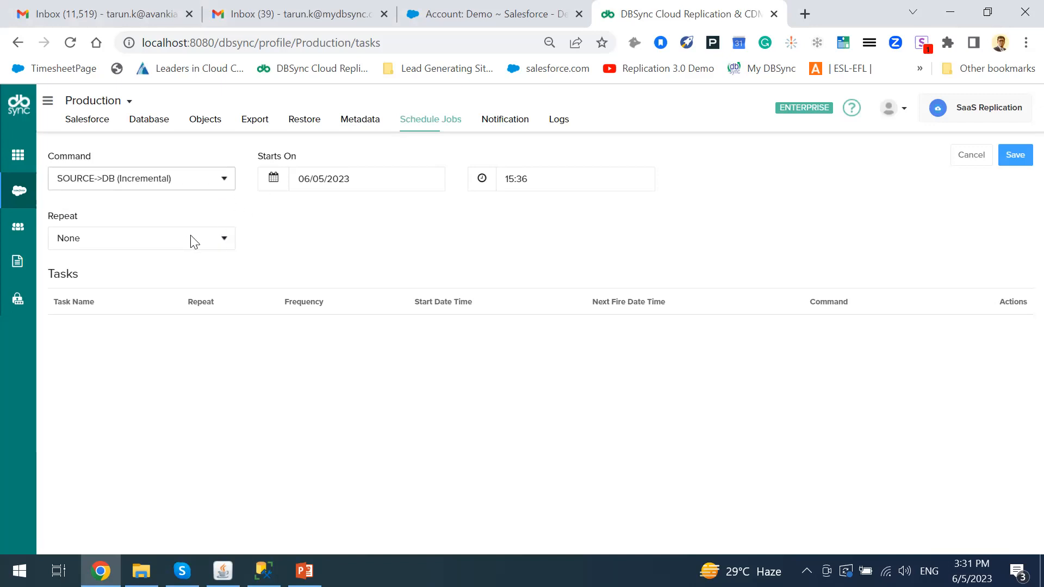
Set the scheduled job to repeat in Minutes with an interval of 15
left_click(192, 238)
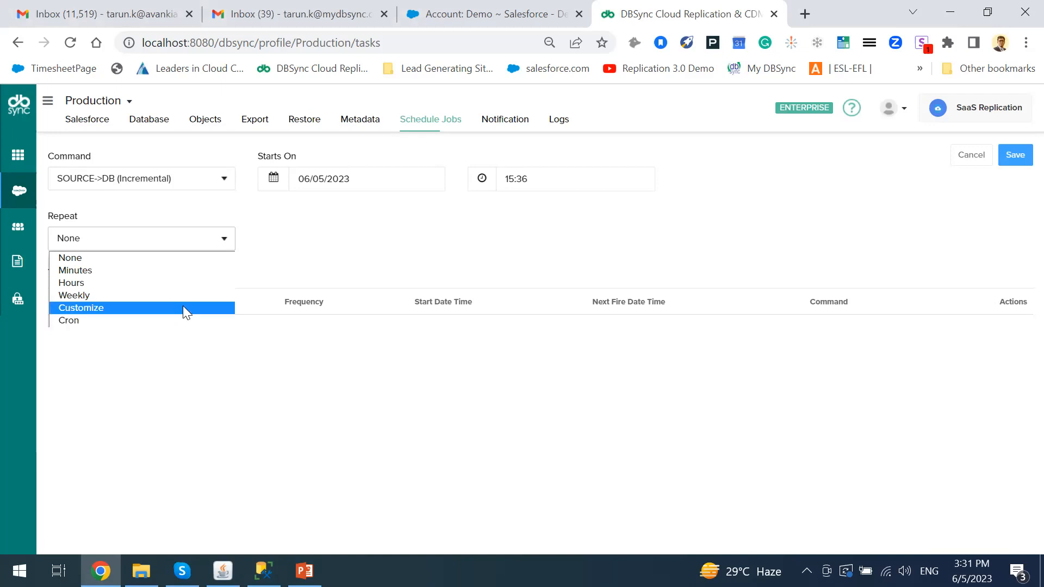
left_click(194, 272)
left_click(222, 240)
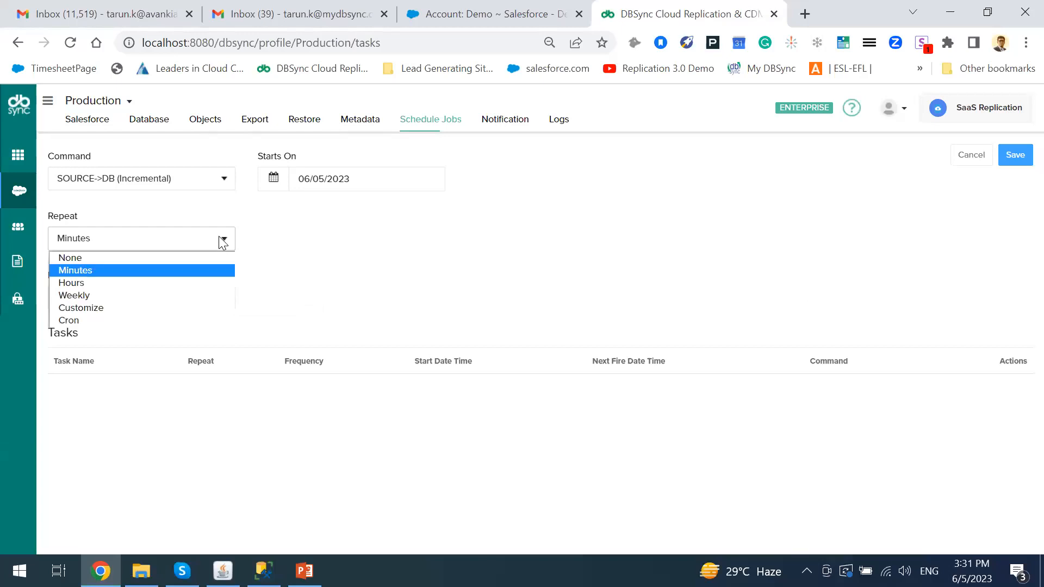
left_click(224, 246)
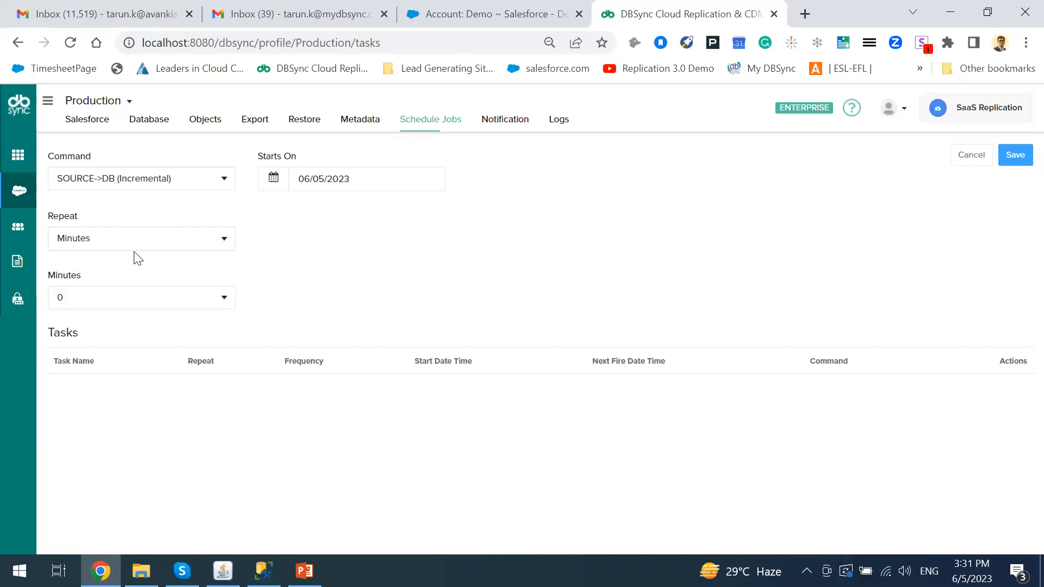
left_click(152, 299)
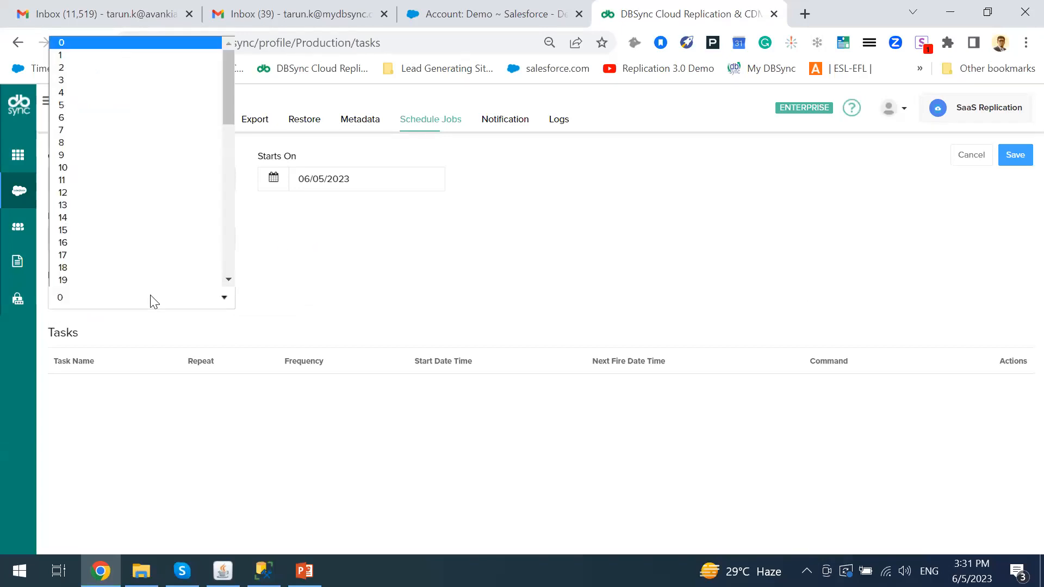
left_click(142, 230)
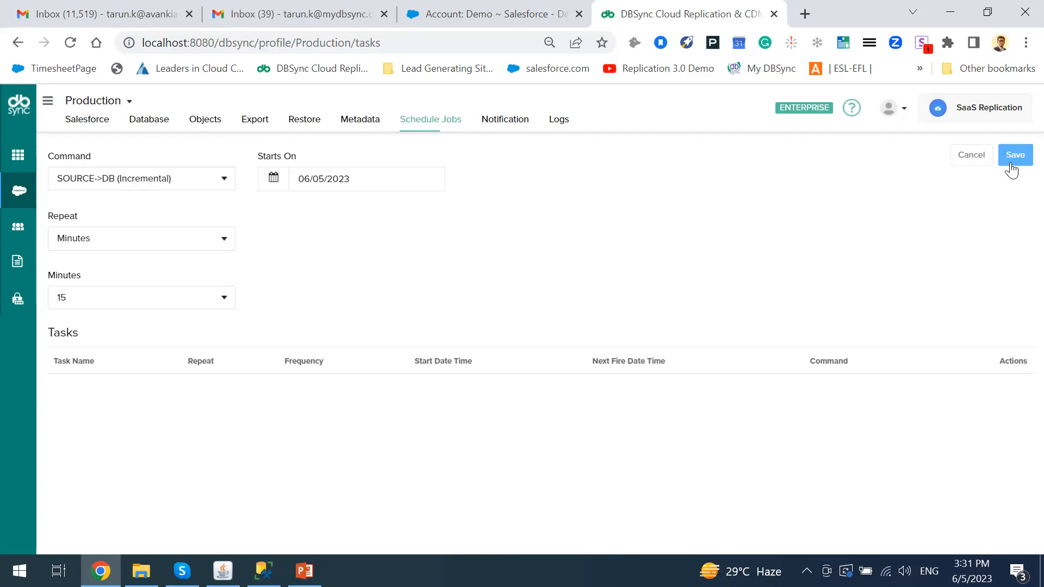
View the Production notification settings, and examine the source_to_db report email and its Replication_Report.csv attachment in Gmail
left_click(510, 124)
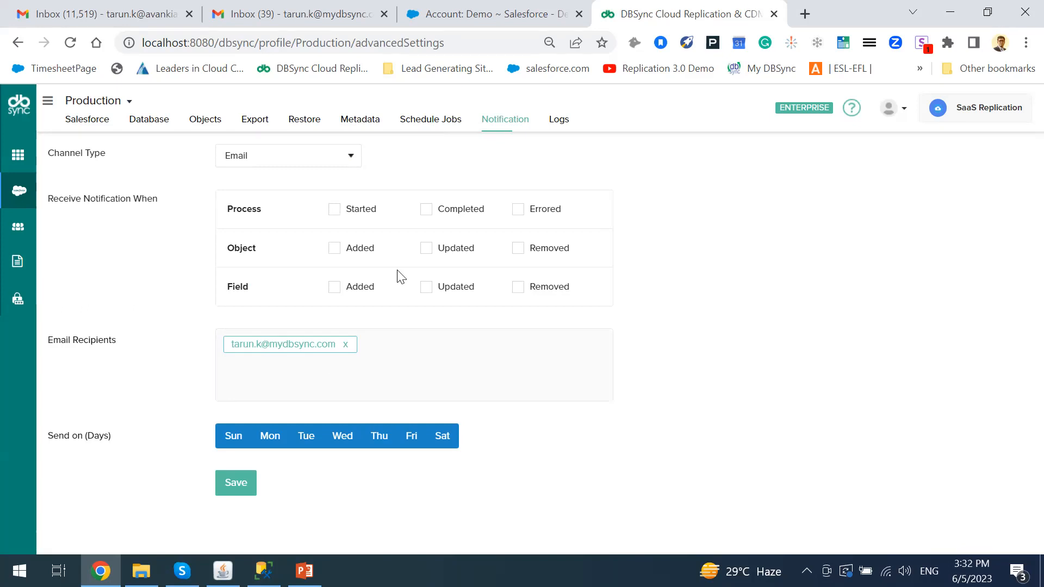
left_click(351, 16)
left_click(854, 183)
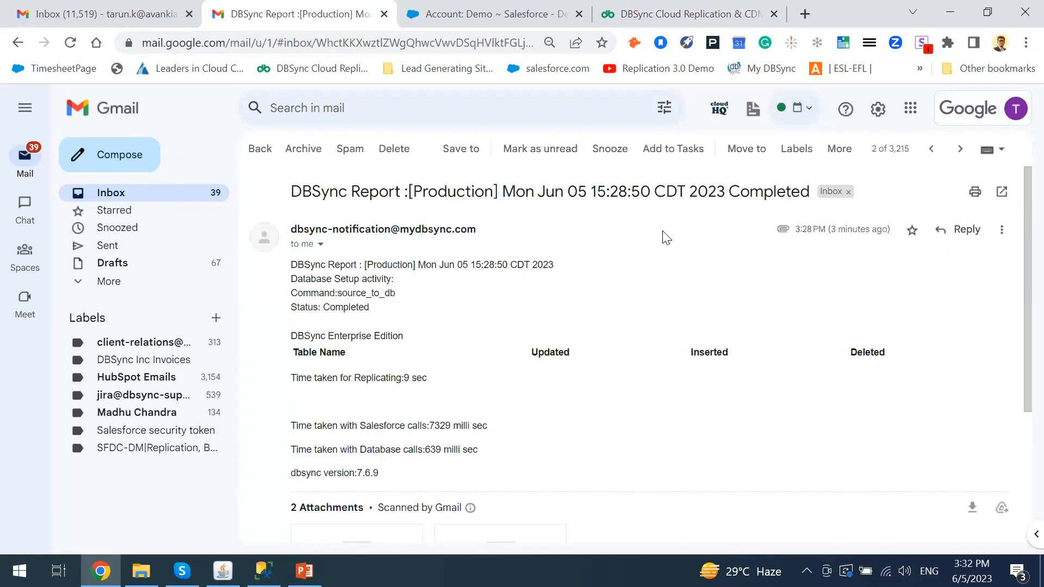
left_click(664, 235)
scroll(714, 365, "down", 1)
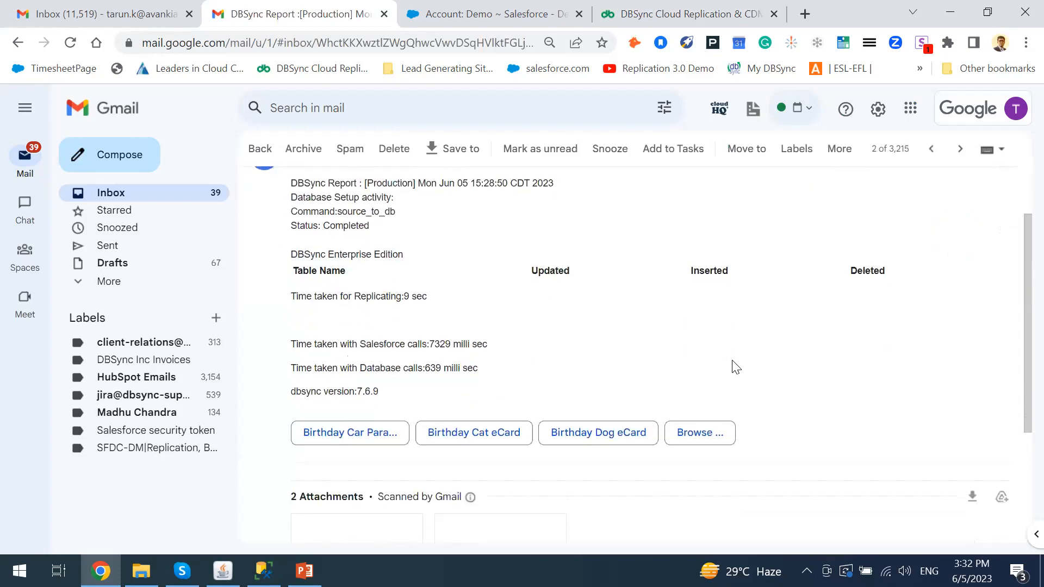
scroll(676, 373, "down", 2)
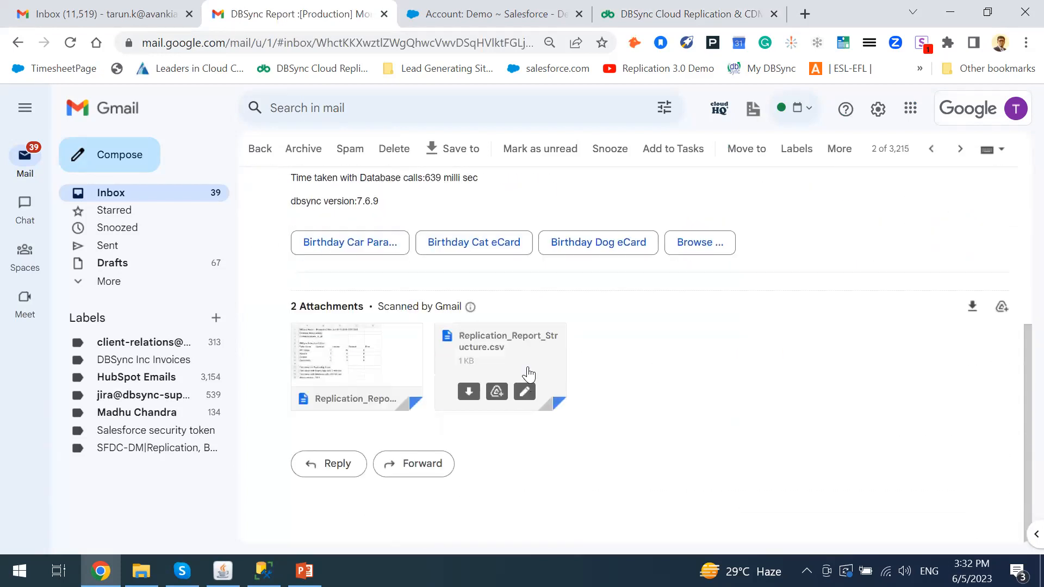
left_click(389, 365)
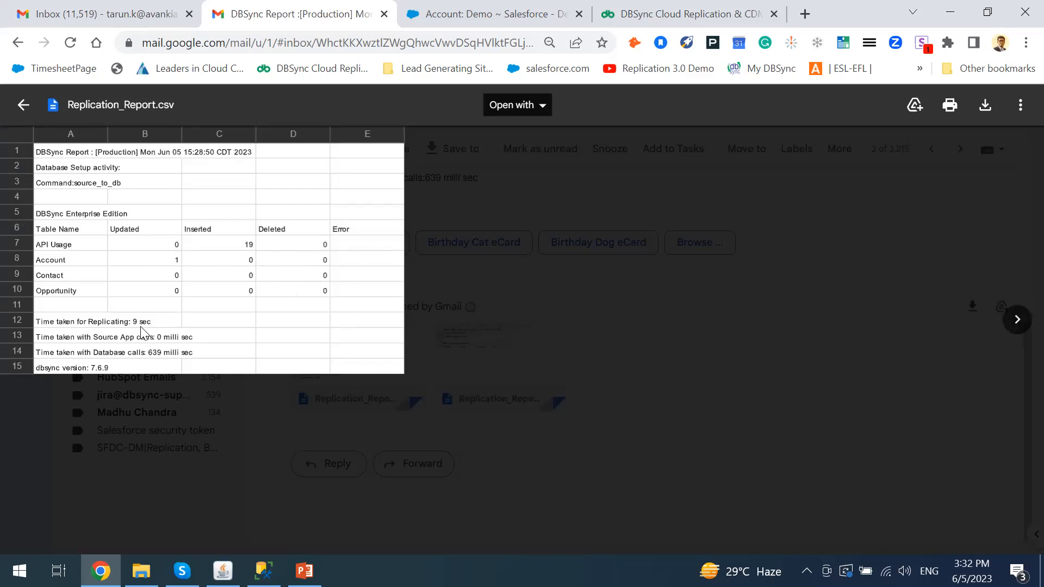
left_click(23, 105)
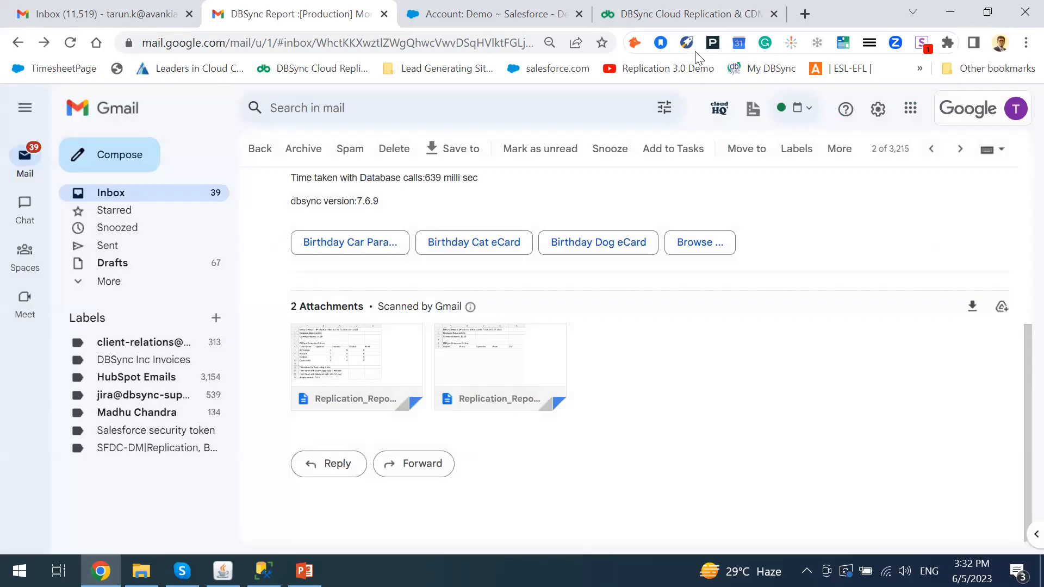
left_click(264, 148)
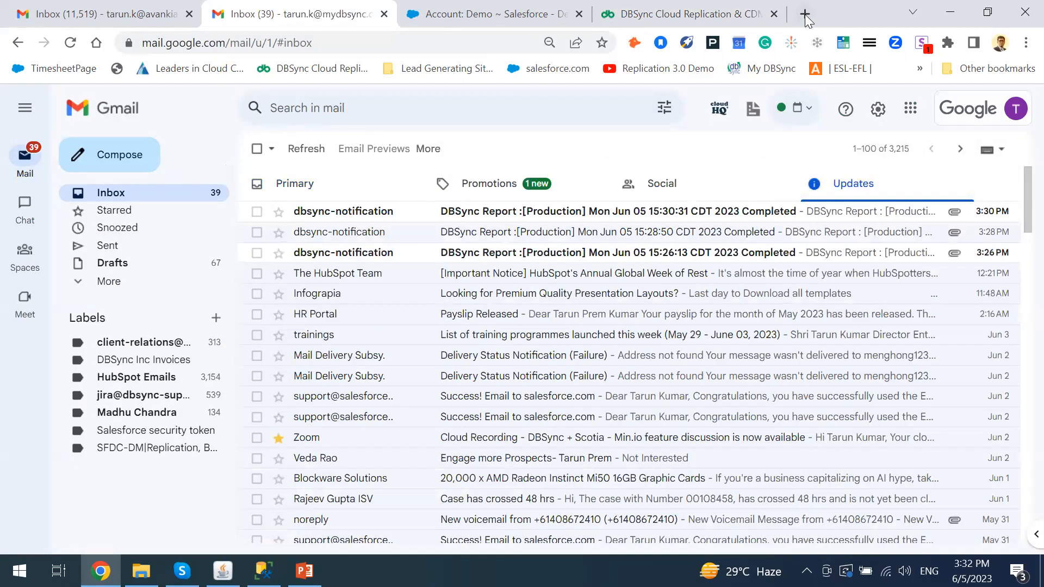
Return to DBSync and set the notification channel type to Webhooks
left_click(741, 14)
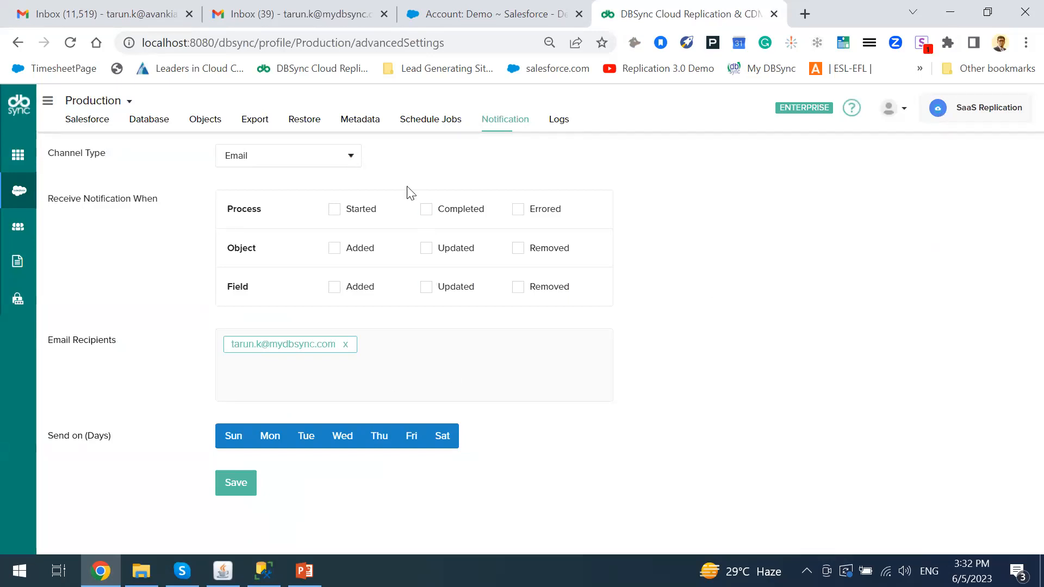
left_click(353, 158)
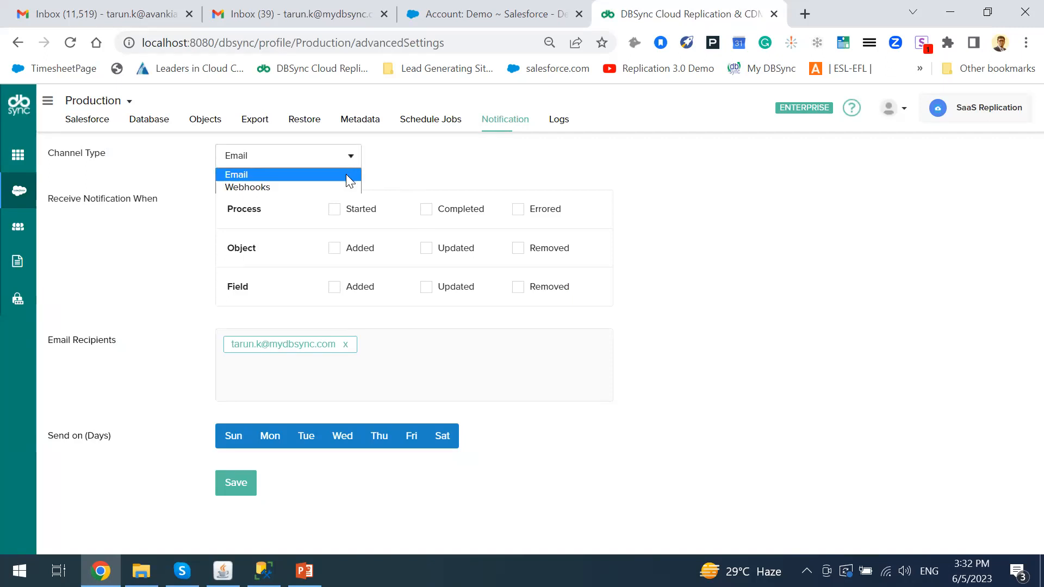
left_click(348, 187)
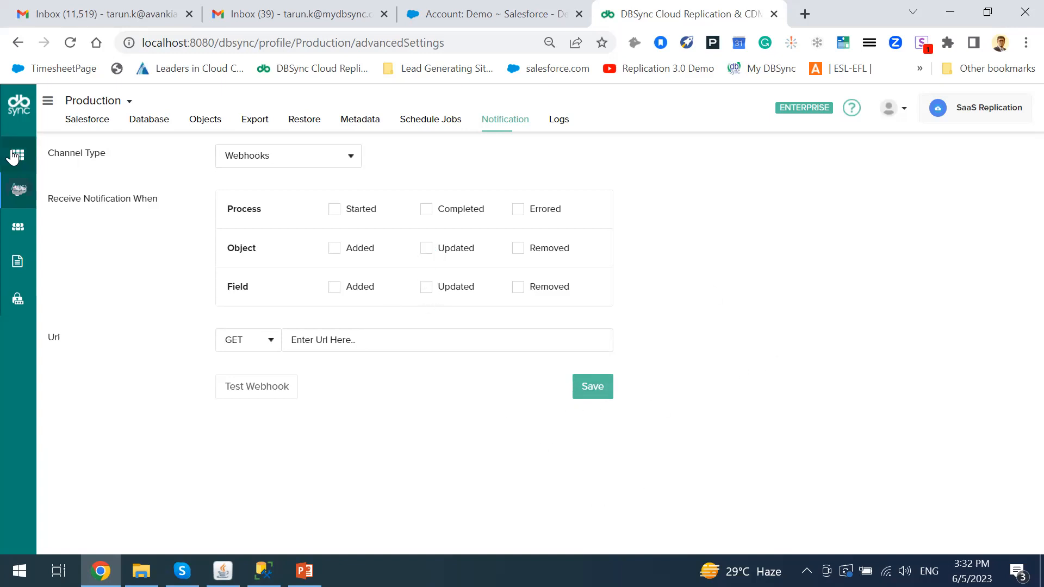
Look through the Global Settings and User Management pages of DBSync's administration area
left_click(47, 101)
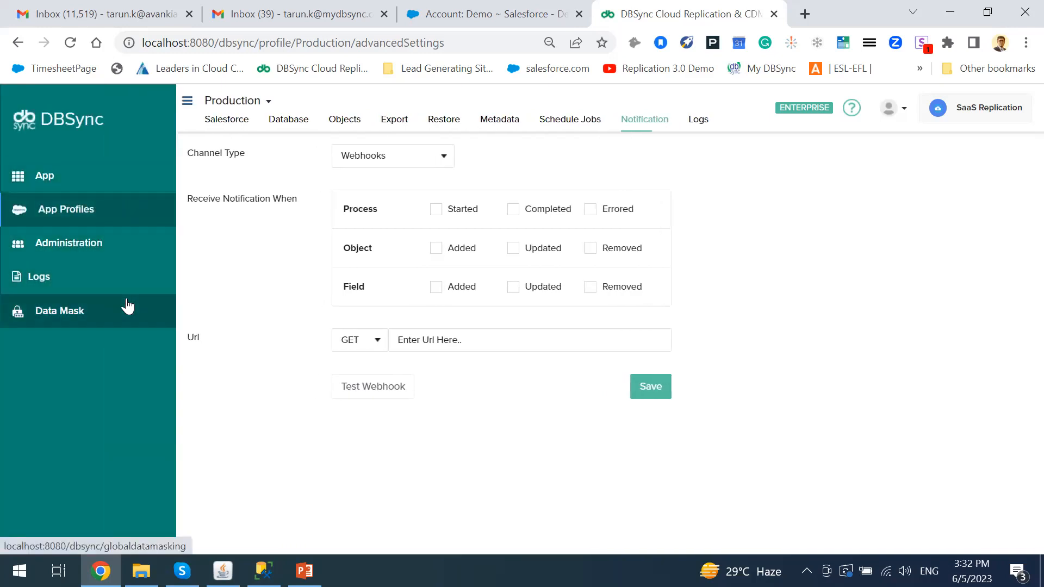
left_click(131, 256)
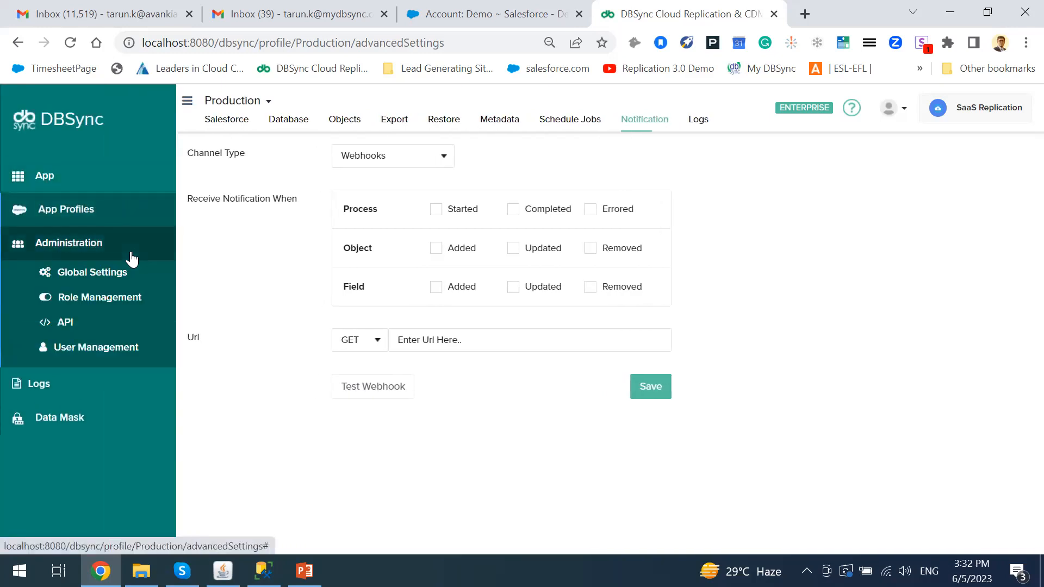
left_click(145, 282)
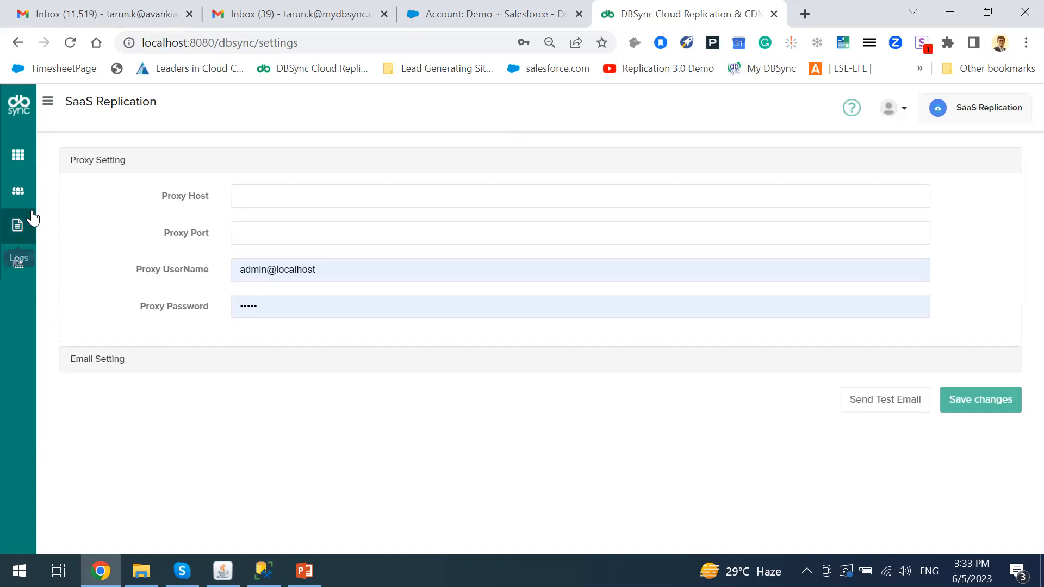
left_click(48, 102)
left_click(131, 216)
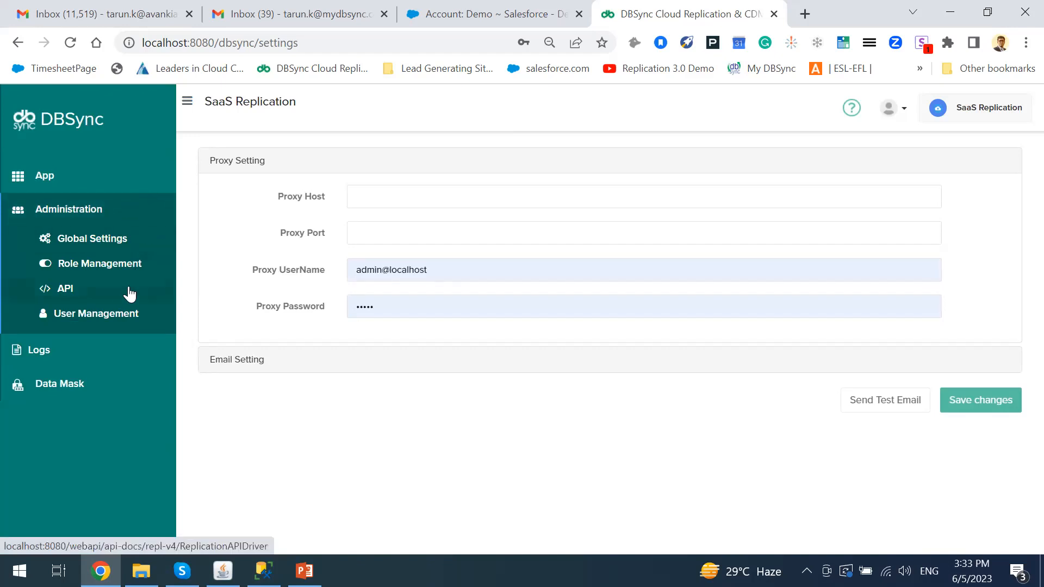
left_click(140, 325)
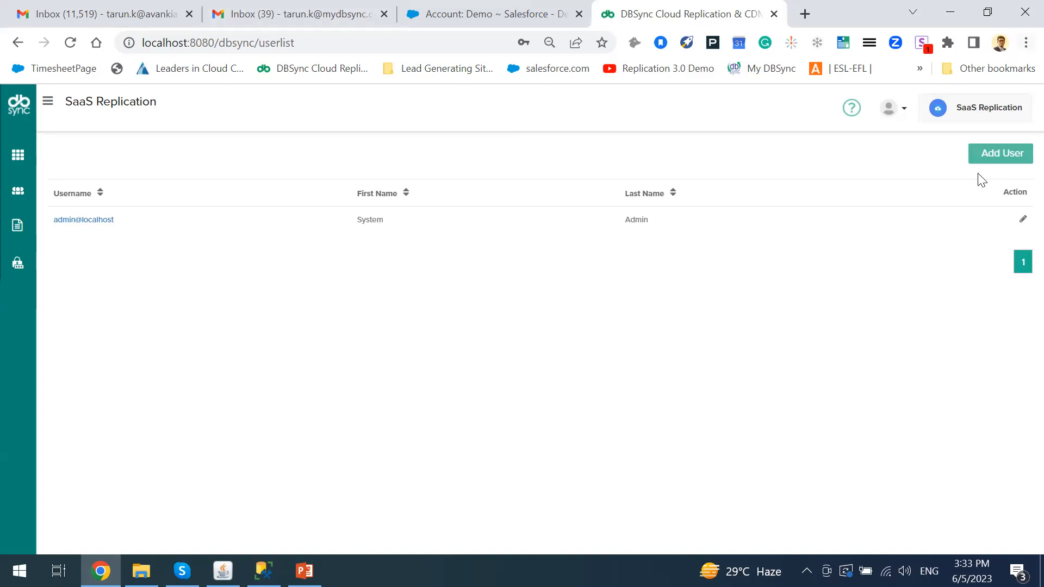
Open a new user form and view the roles that can be assigned to the user
left_click(993, 163)
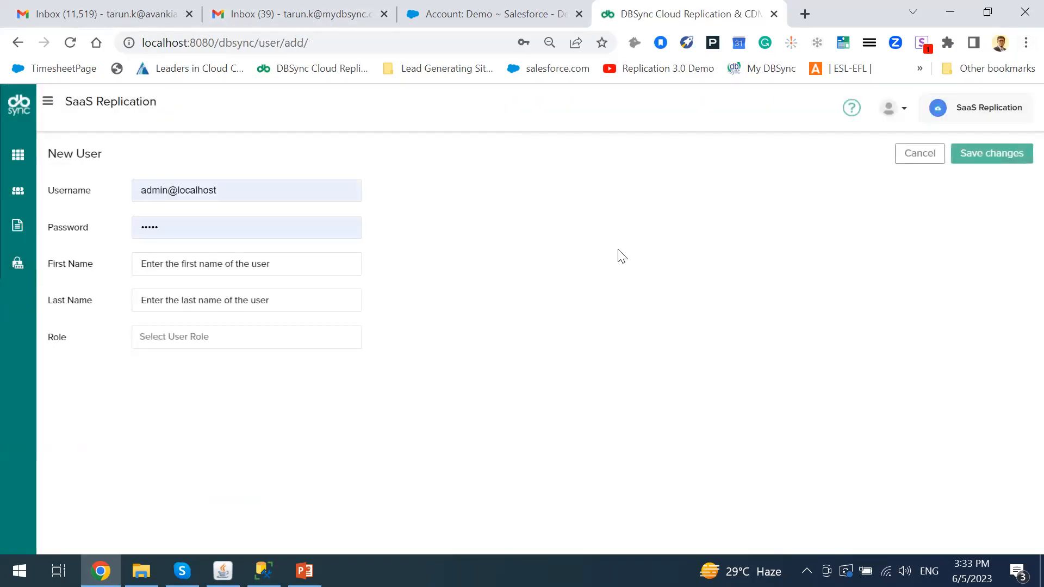
left_click(246, 350)
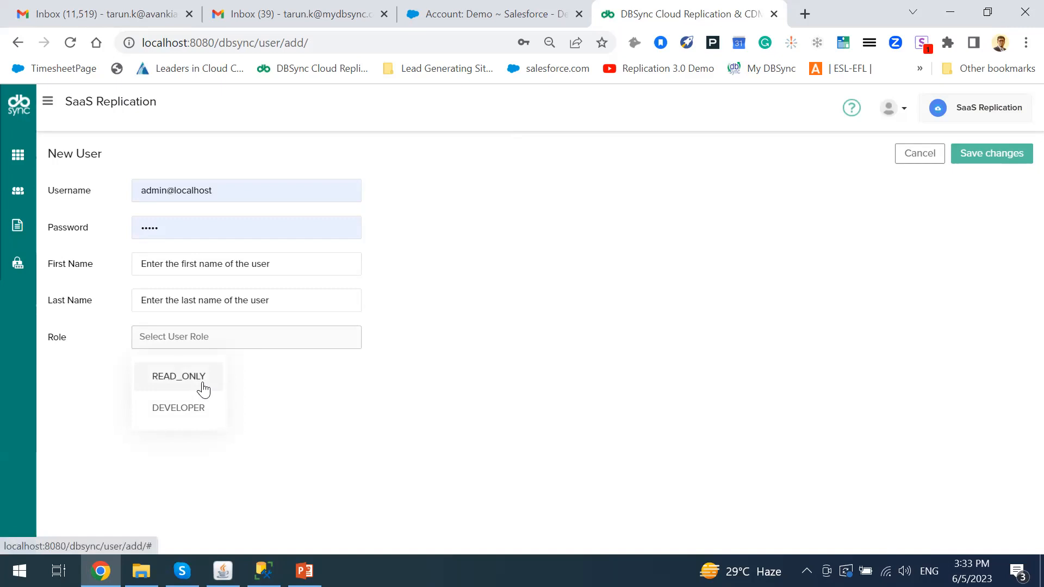
left_click(437, 288)
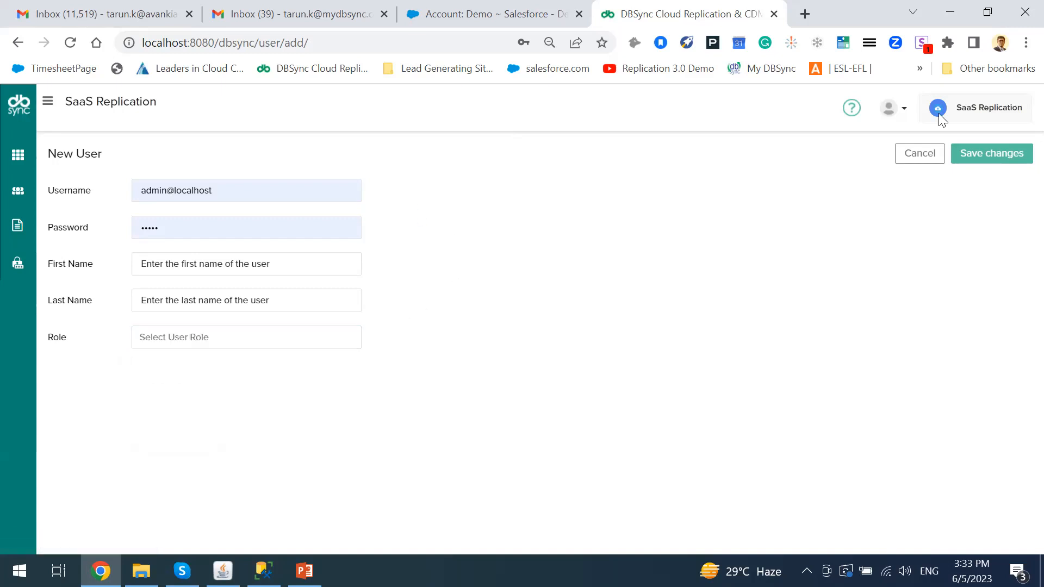
Start a new role in Role Management and grant it Read, Write and Delete permissions for all listed items
left_click(55, 109)
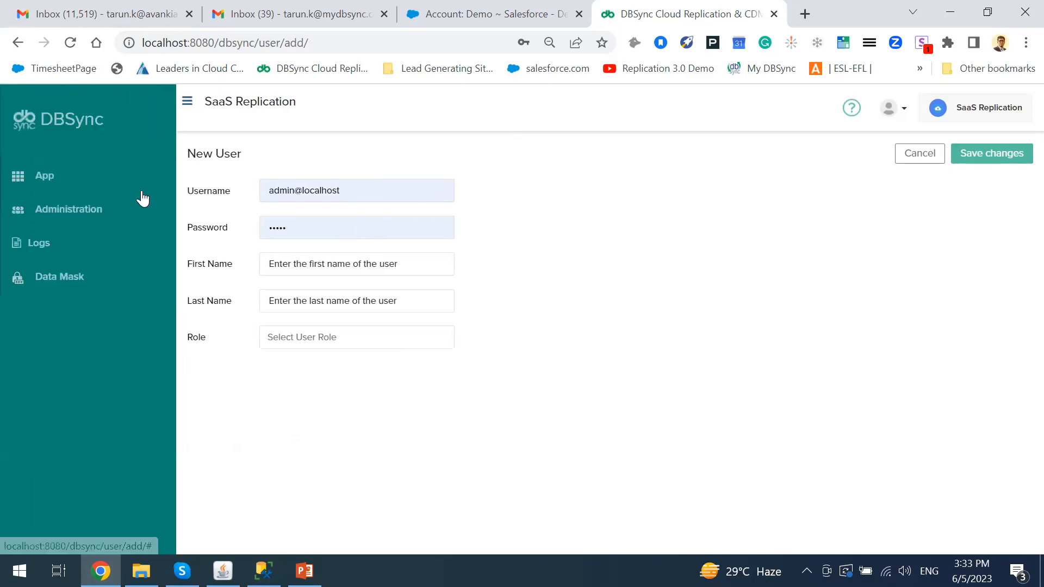
left_click(121, 220)
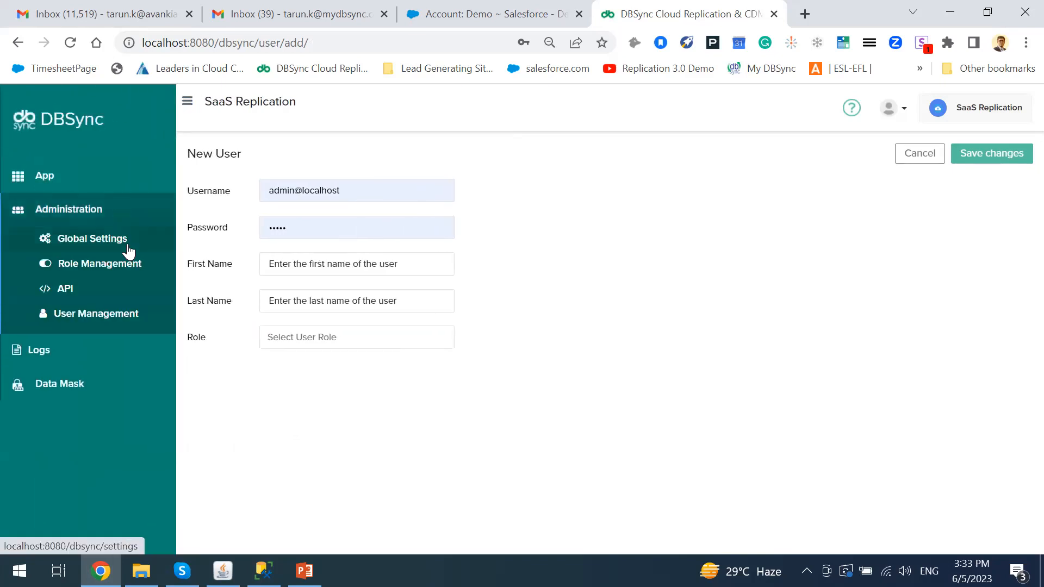
left_click(124, 263)
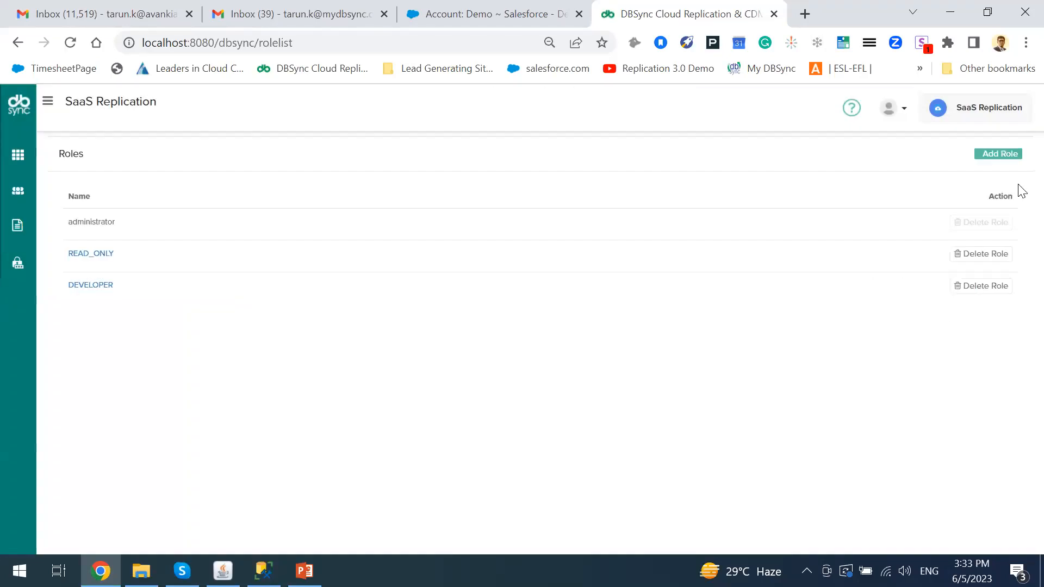
left_click(1006, 154)
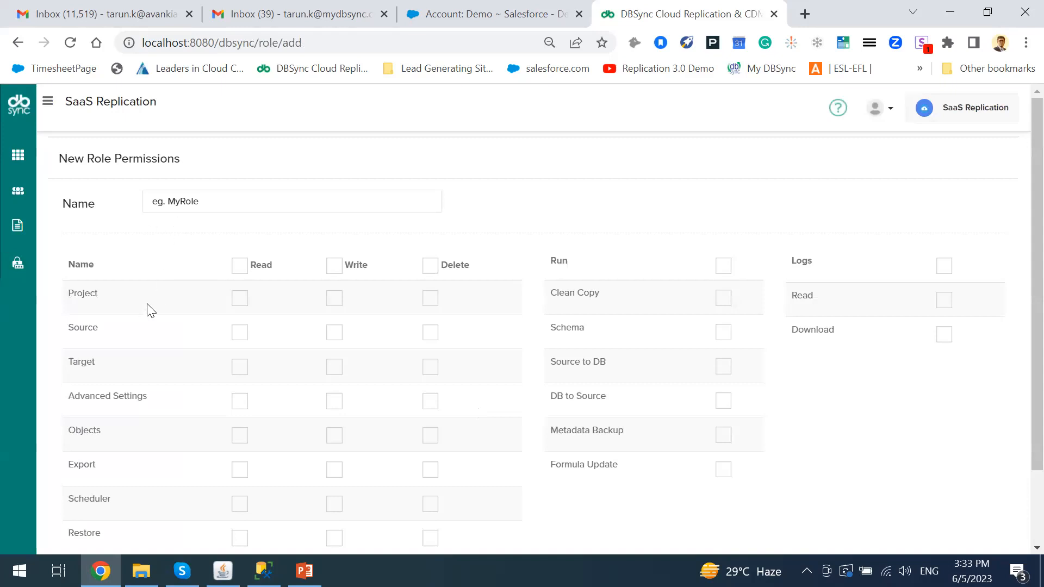
left_click(239, 266)
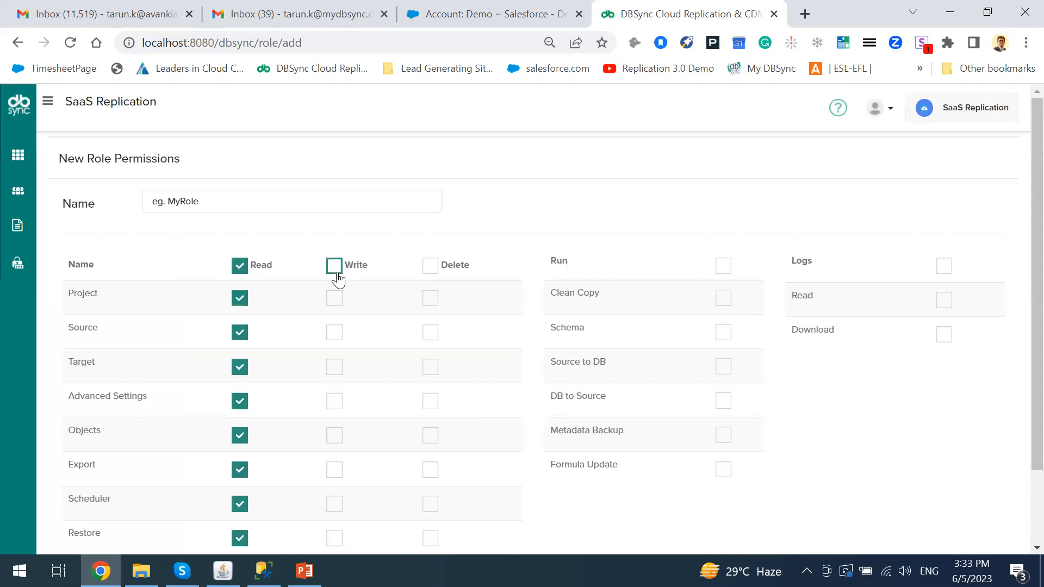
left_click(334, 266)
left_click(431, 266)
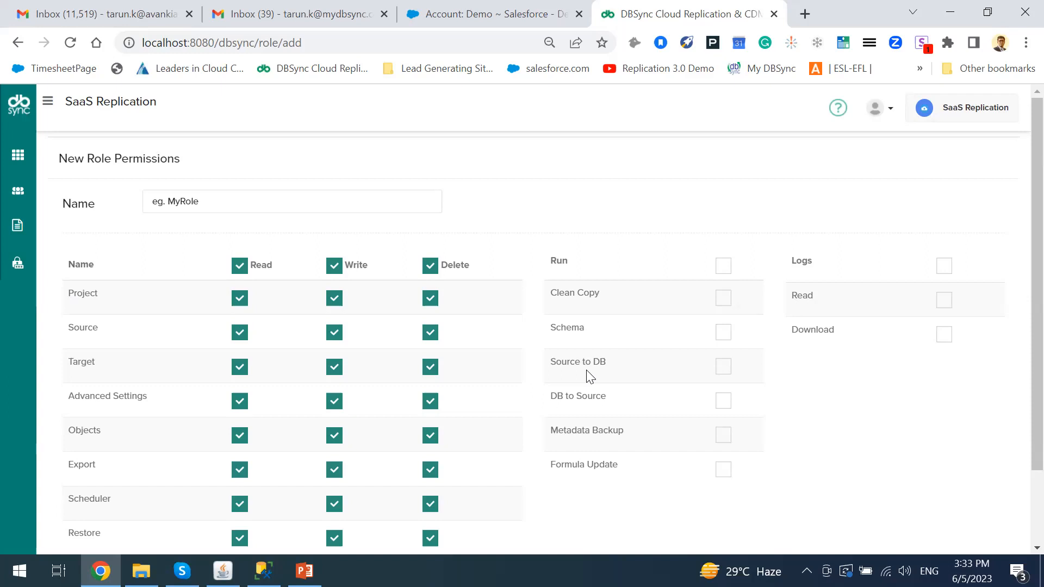
Open the replication API documentation and examine the example request body of the /replicate POST endpoint
left_click(50, 106)
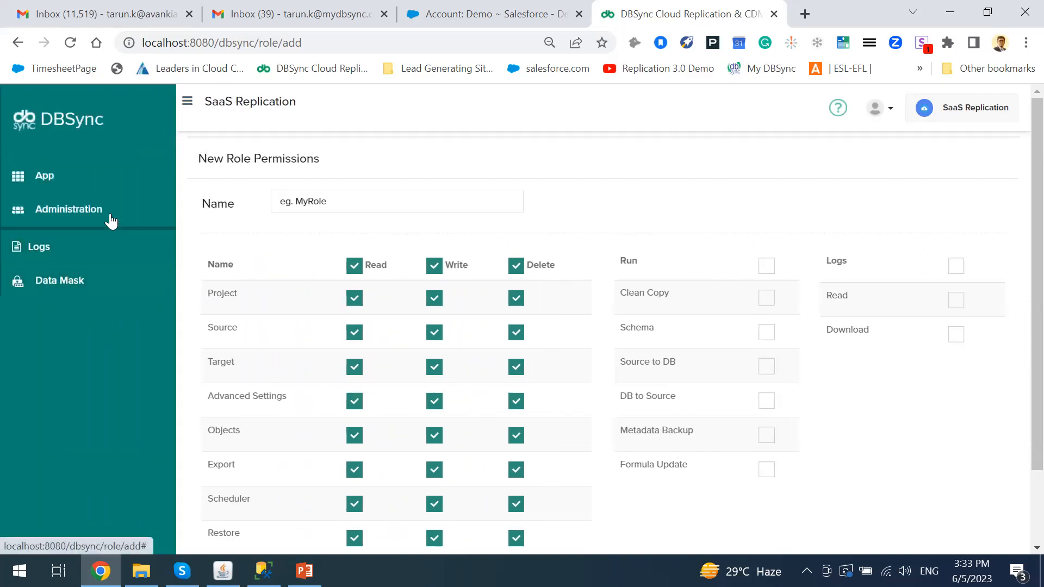
left_click(110, 218)
left_click(63, 292)
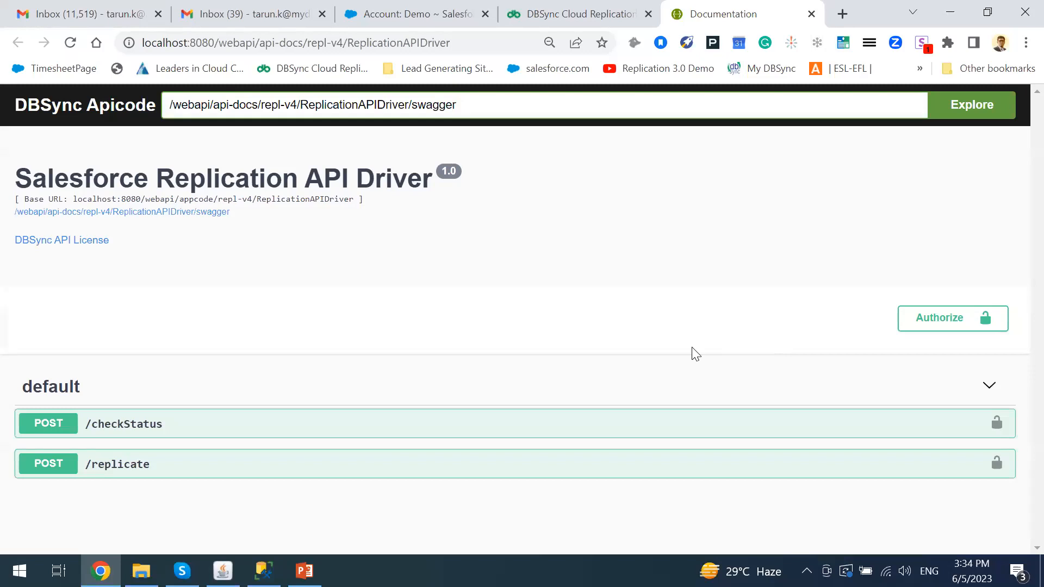
left_click(96, 463)
scroll(596, 382, "down", 10)
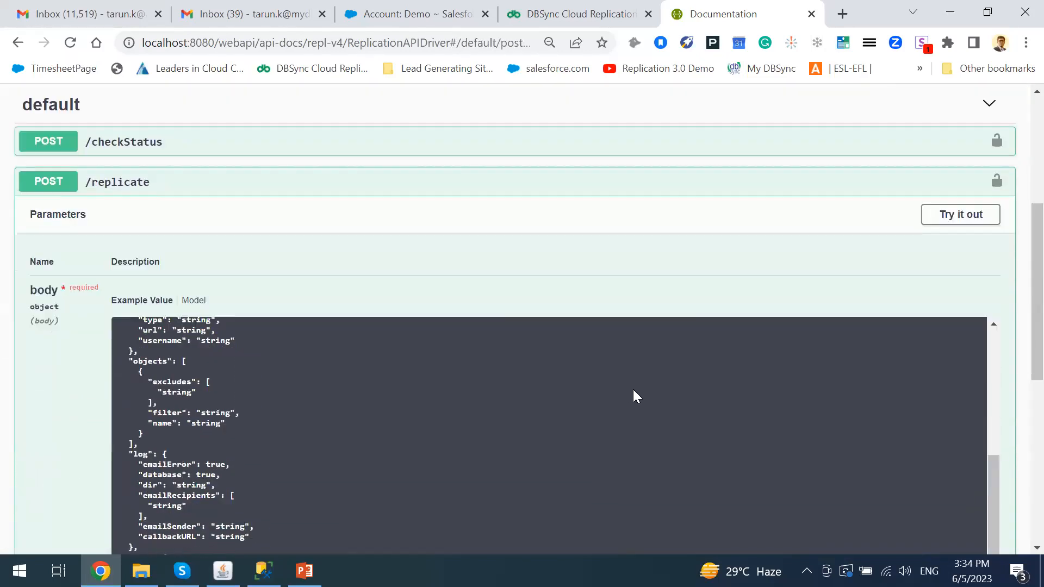
scroll(713, 402, "up", 10)
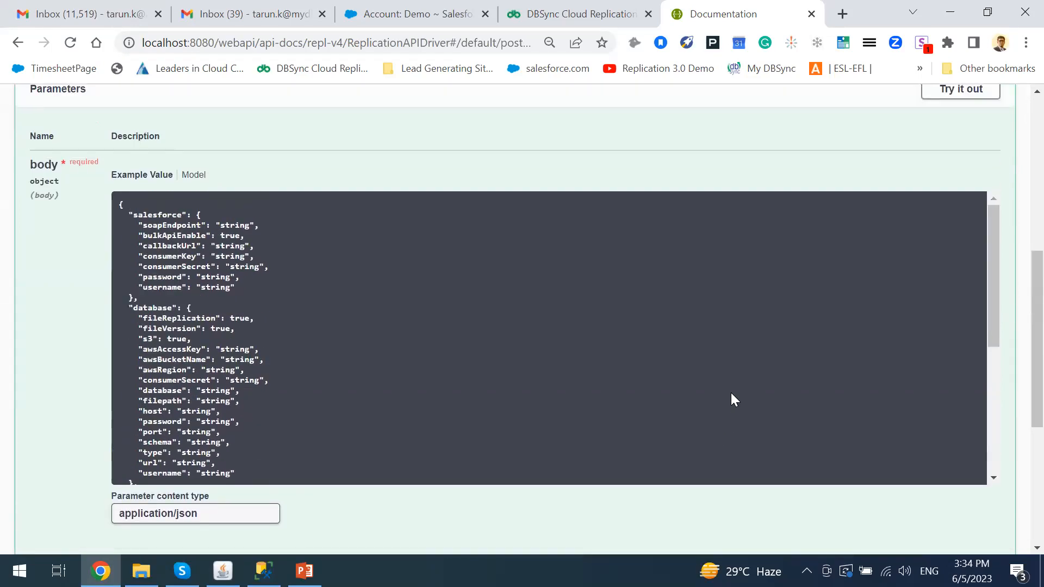
Return to DBSync's app list, collapse the Get Started and Resources pane, and open the Production profile
left_click(619, 26)
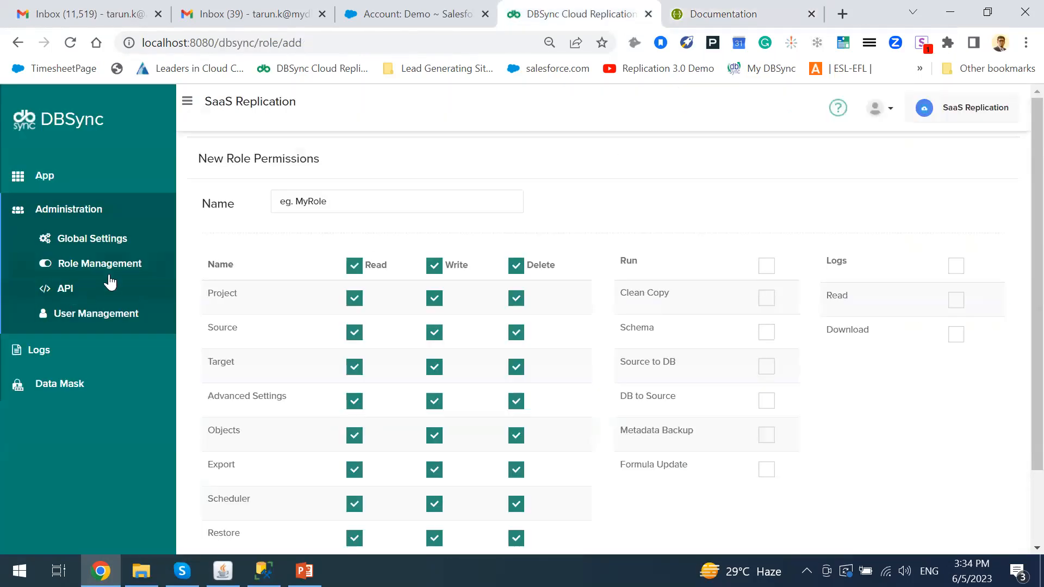
left_click(17, 182)
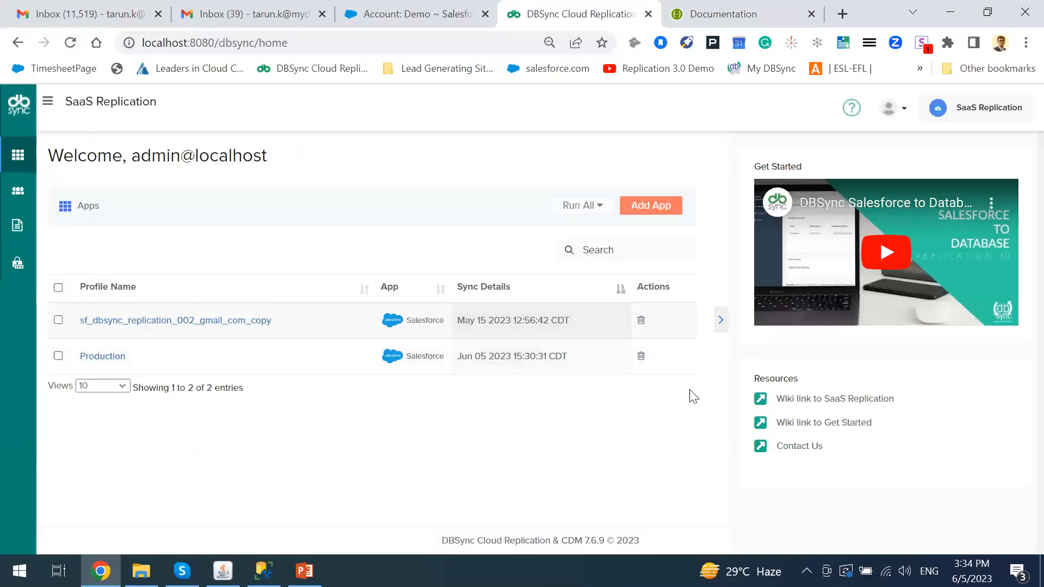
left_click(721, 326)
left_click(132, 360)
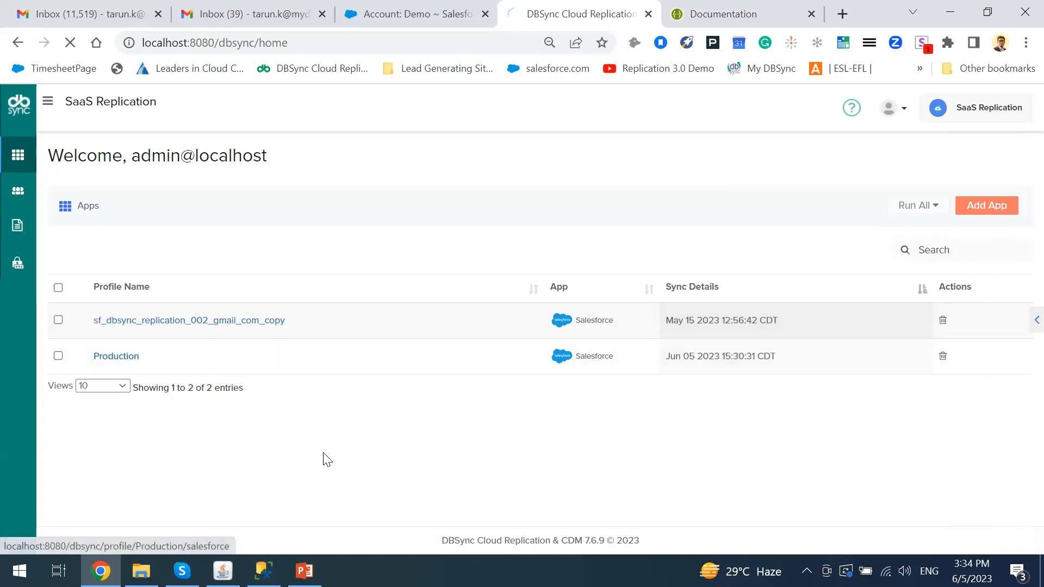